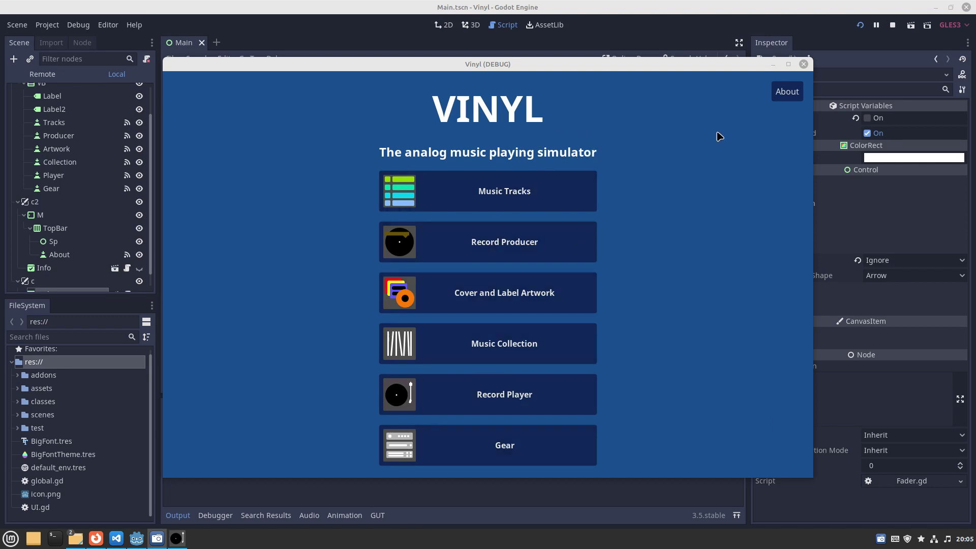
- Look through the About dialog's information pages, from Author and Basics to Licences, and close it
left_click(786, 93)
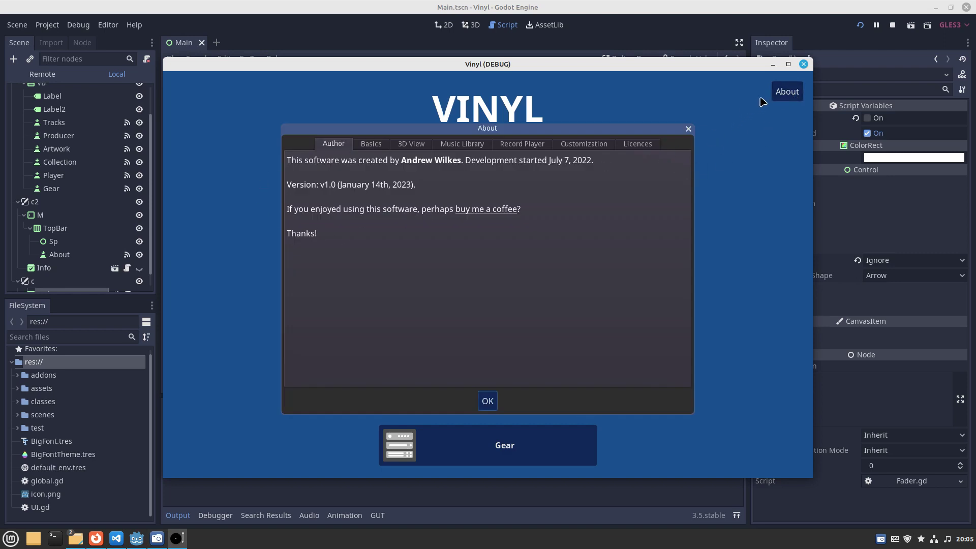
left_click(379, 145)
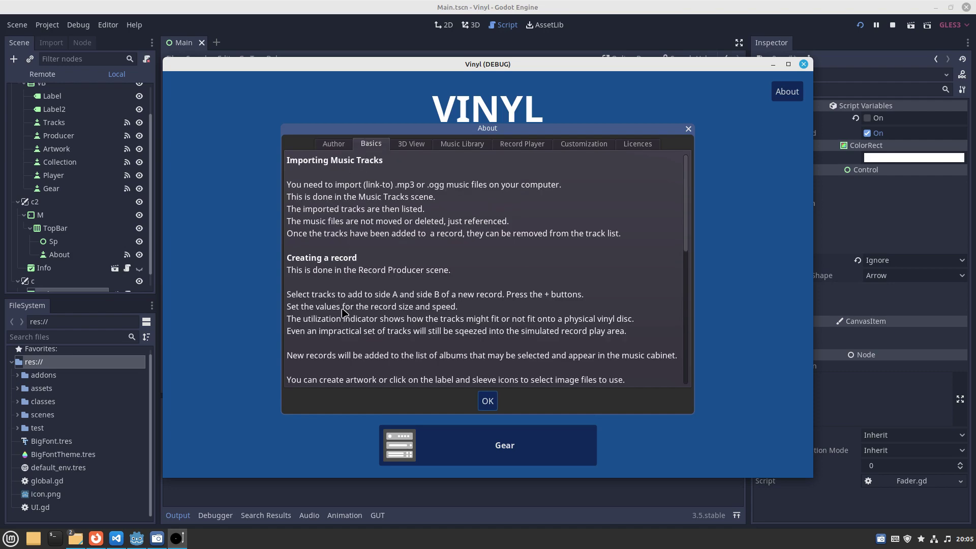
left_click_drag(687, 243, 680, 319)
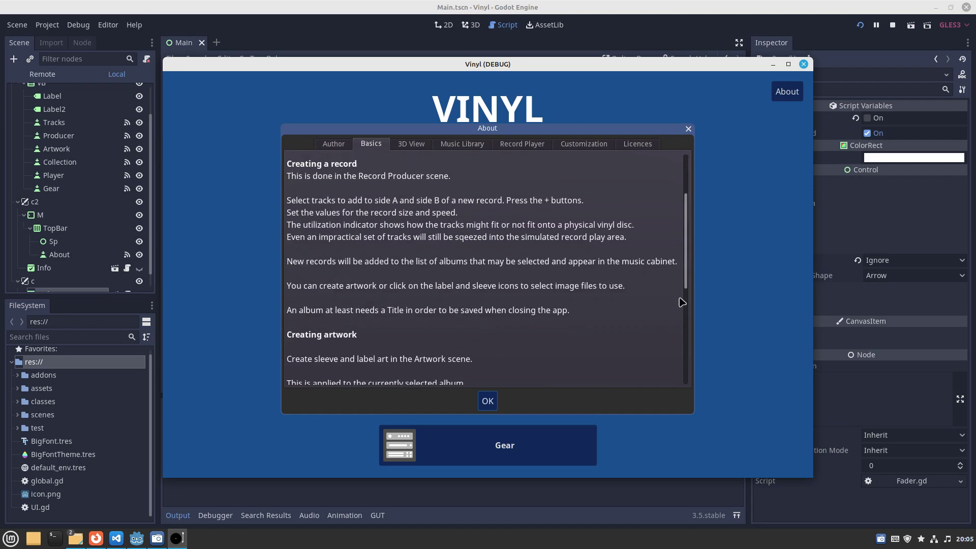
scroll(680, 319, "down", 5)
scroll(472, 213, "up", 10)
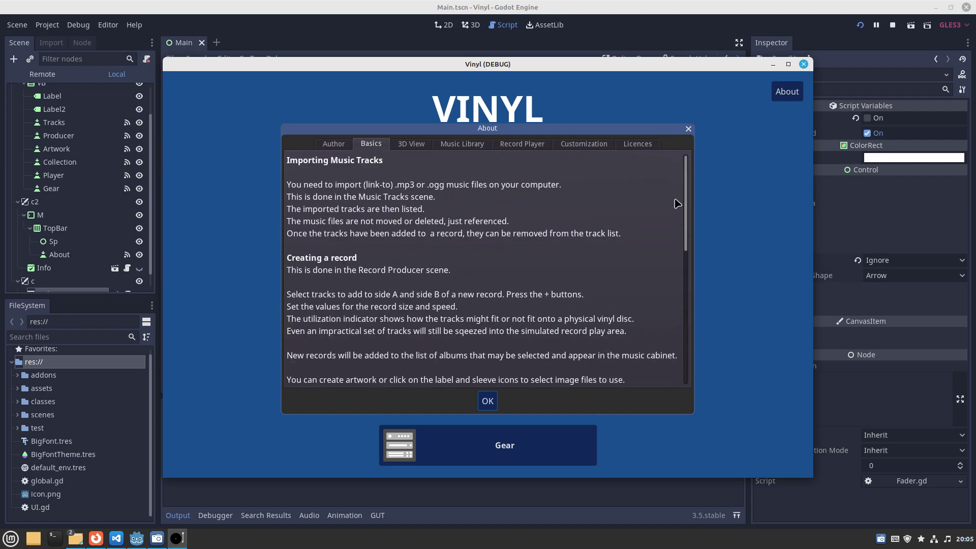
left_click(410, 146)
left_click(470, 145)
left_click(518, 145)
left_click(564, 146)
left_click(632, 147)
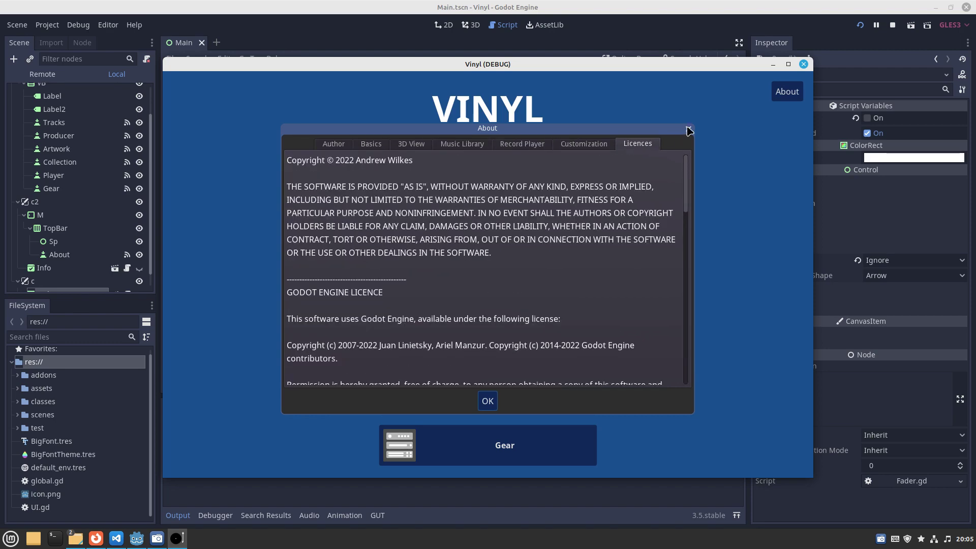
left_click(690, 130)
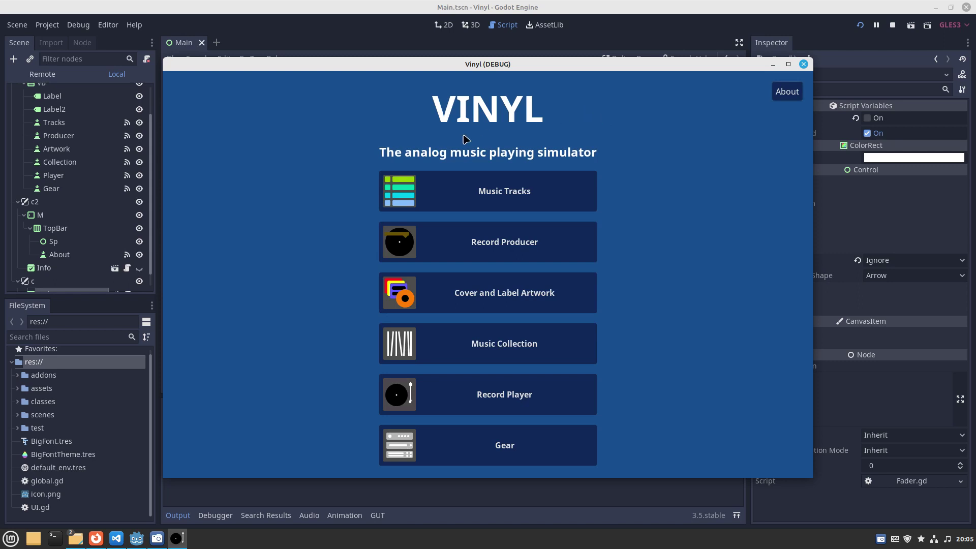
- Open Music Tracks, look through the music folders available for locating files, and cancel the file selection
left_click(494, 193)
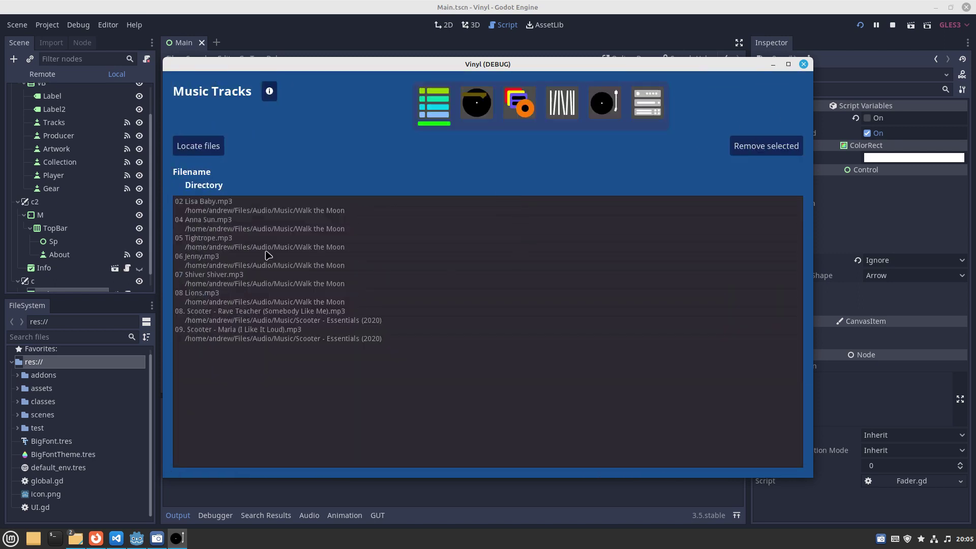
left_click(201, 147)
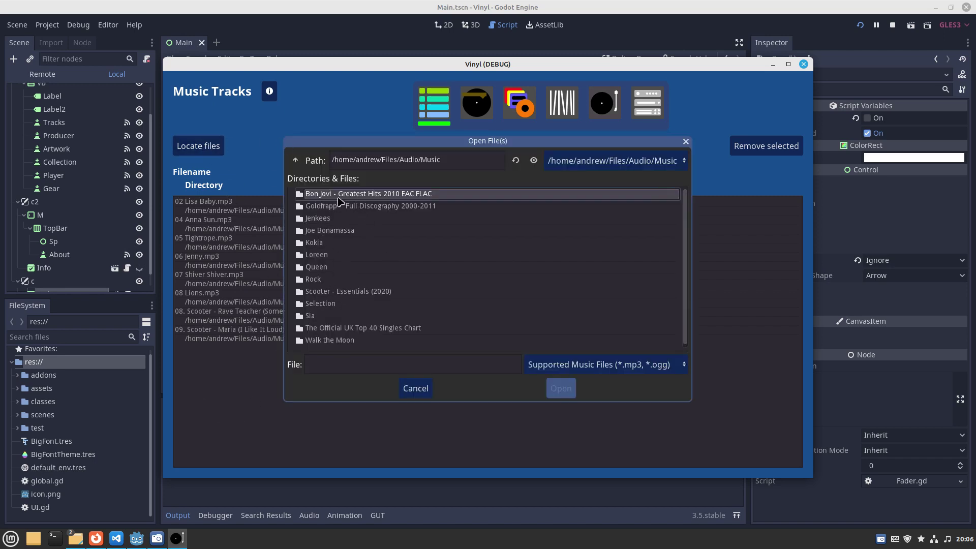
left_click(323, 233)
left_click(321, 253)
left_click(330, 268)
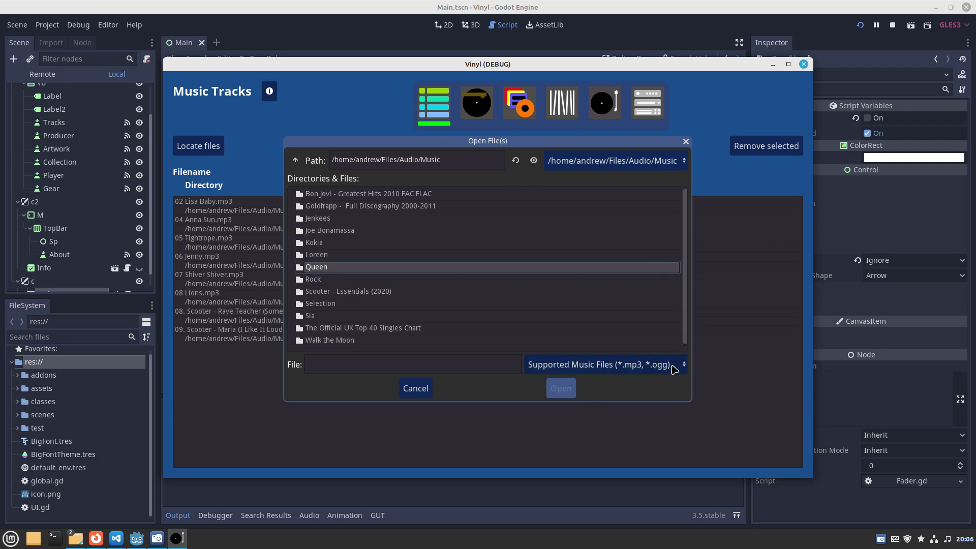
left_click(416, 389)
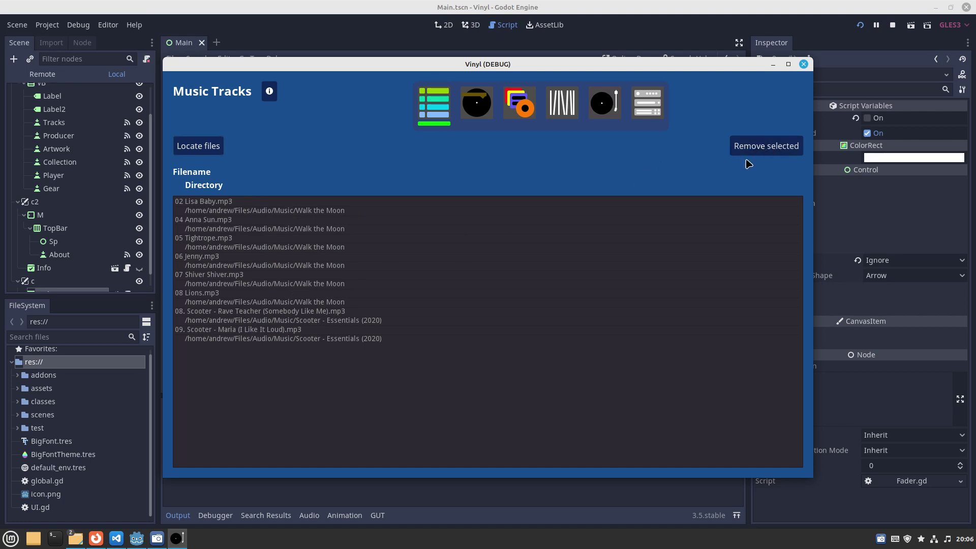
- Select 02 Lisa Baby.mp3 in the music track list and switch to the Record Producer scene
left_click(228, 206)
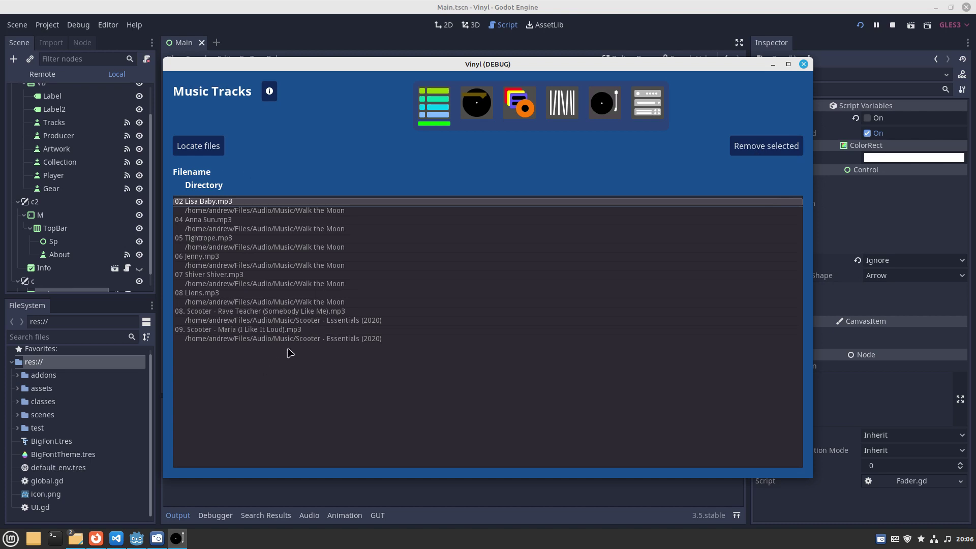
left_click_drag(273, 260, 266, 229)
left_click(481, 112)
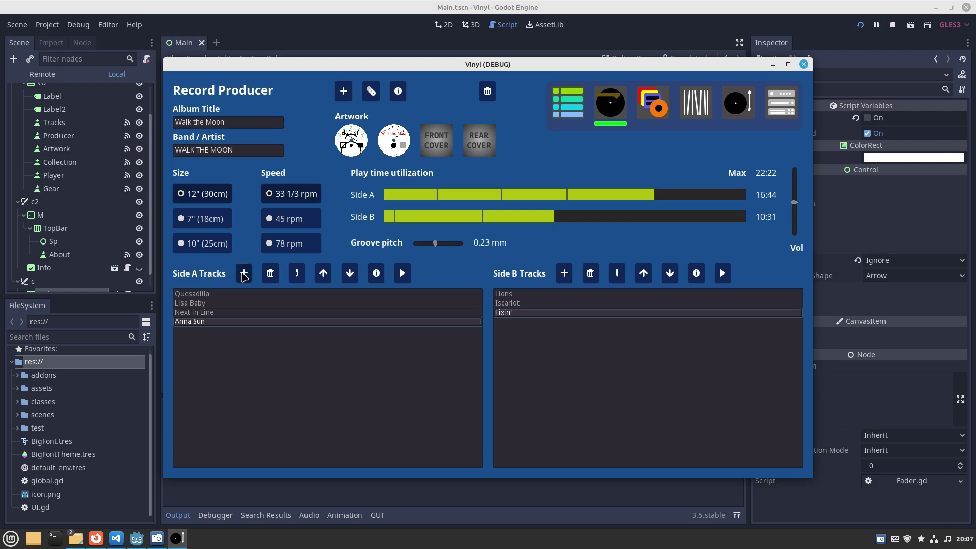
- Select 02 Lisa Baby.mp3 through 07 Shiver Shiver.mp3 for side A in the Track Selector, and close it without adding them
left_click(244, 274)
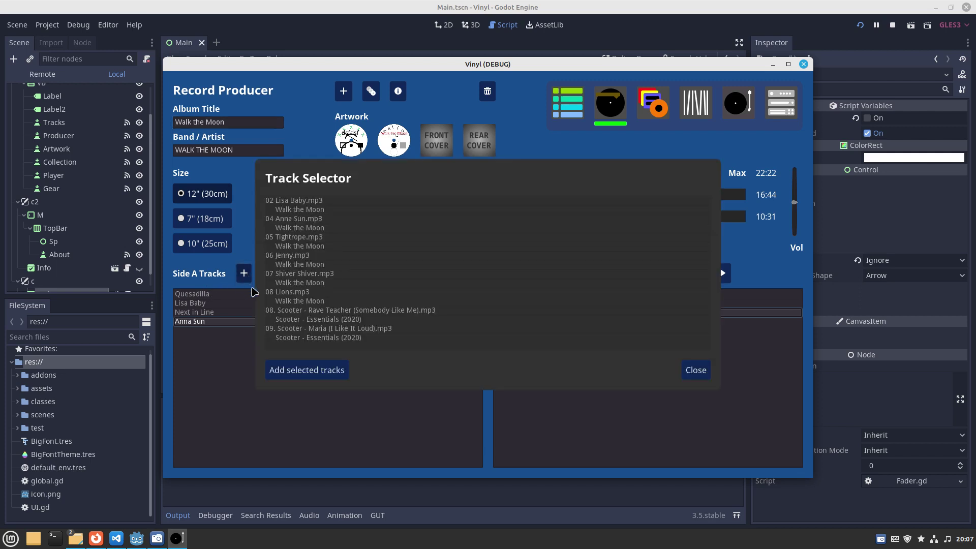
left_click(303, 203)
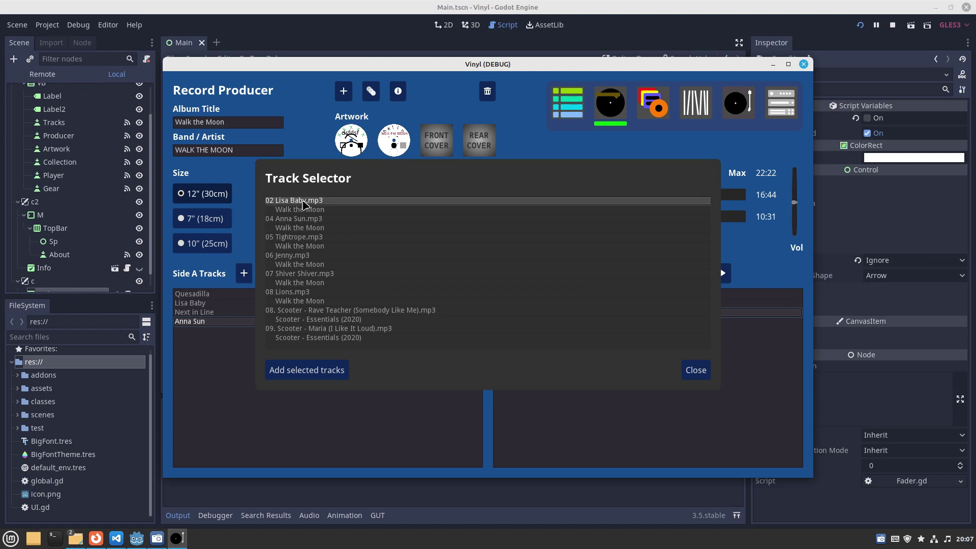
left_click(289, 277, "shift")
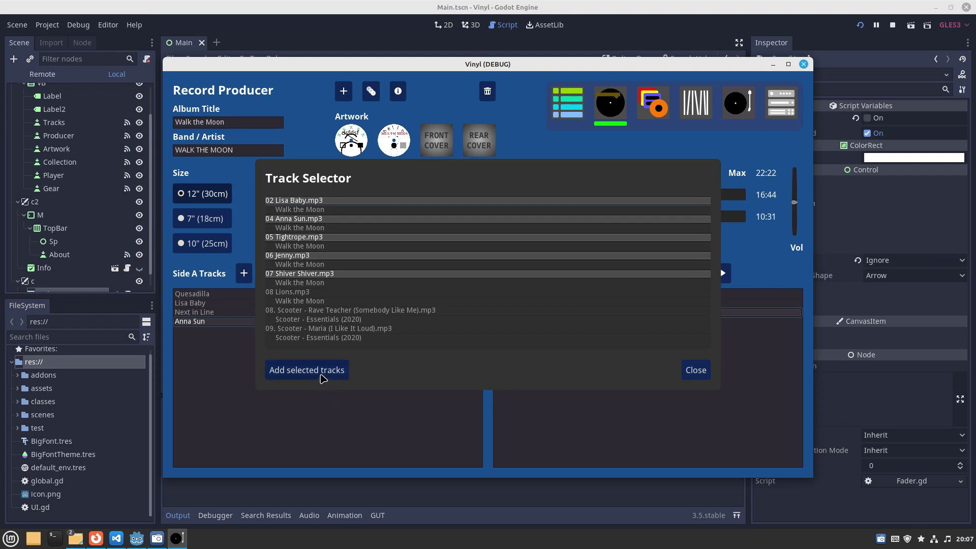
left_click(694, 371)
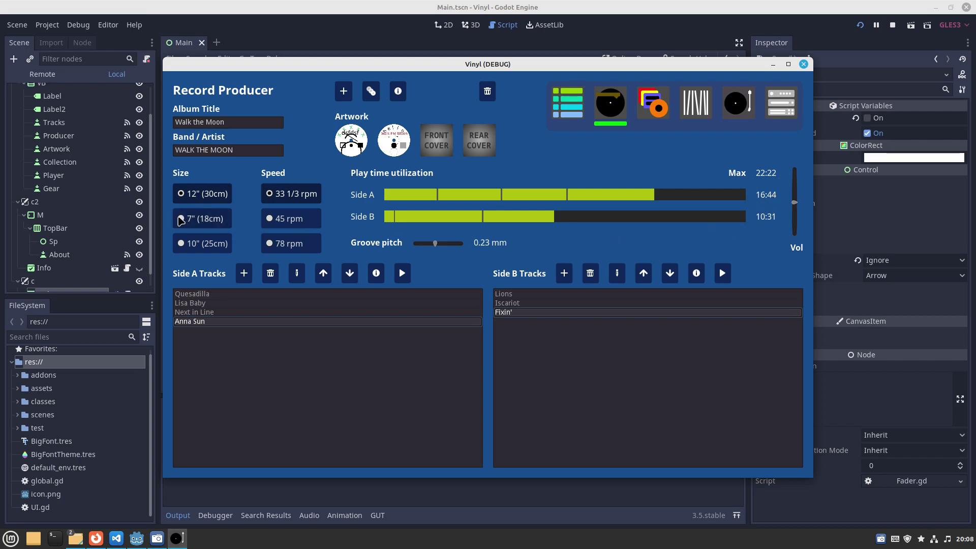
- Try the 7" and 10" record sizes, return to 7", and try speeds of 45 rpm and 78 rpm
left_click(182, 219)
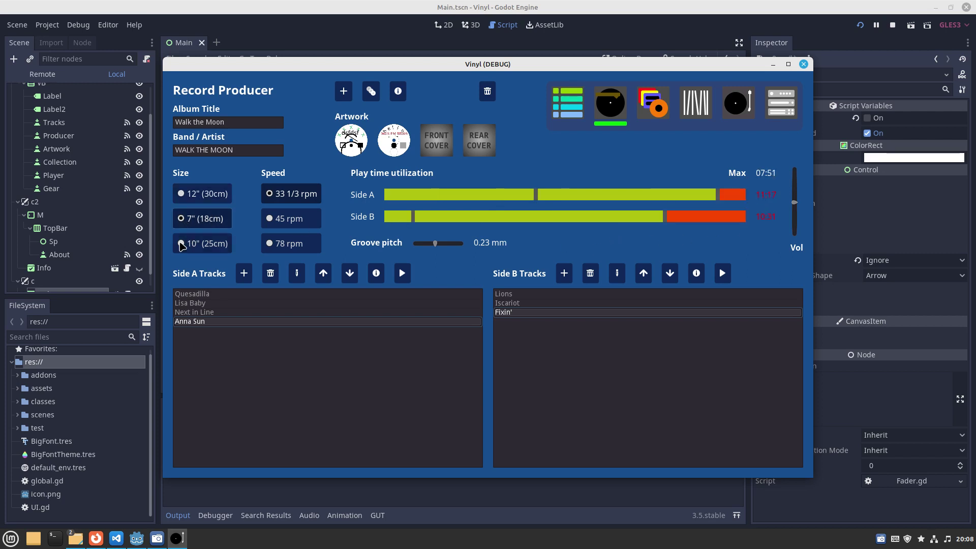
left_click(182, 244)
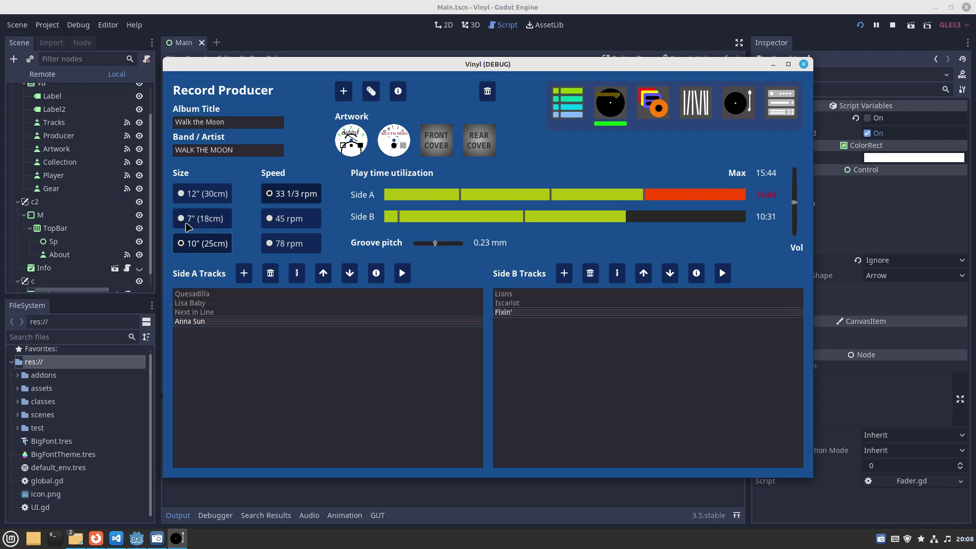
left_click(188, 226)
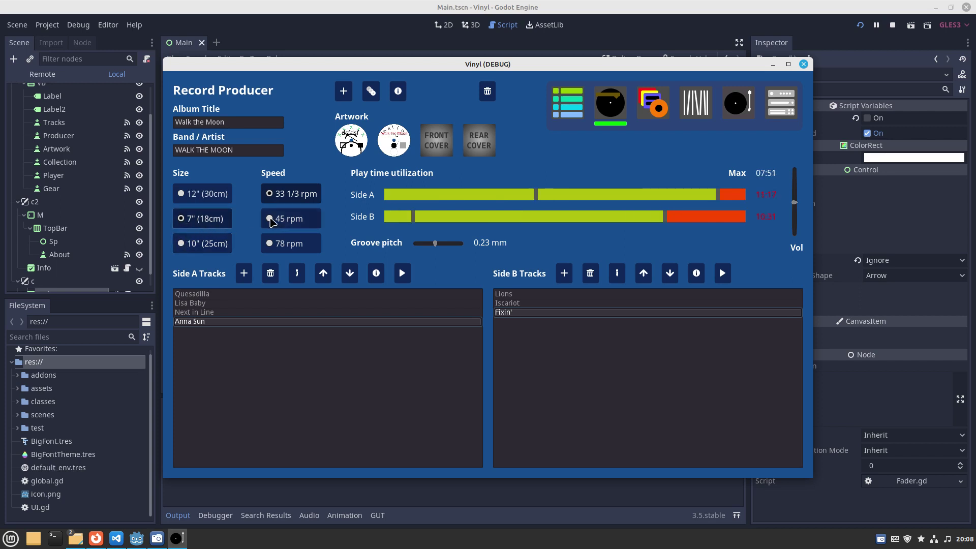
left_click(270, 220)
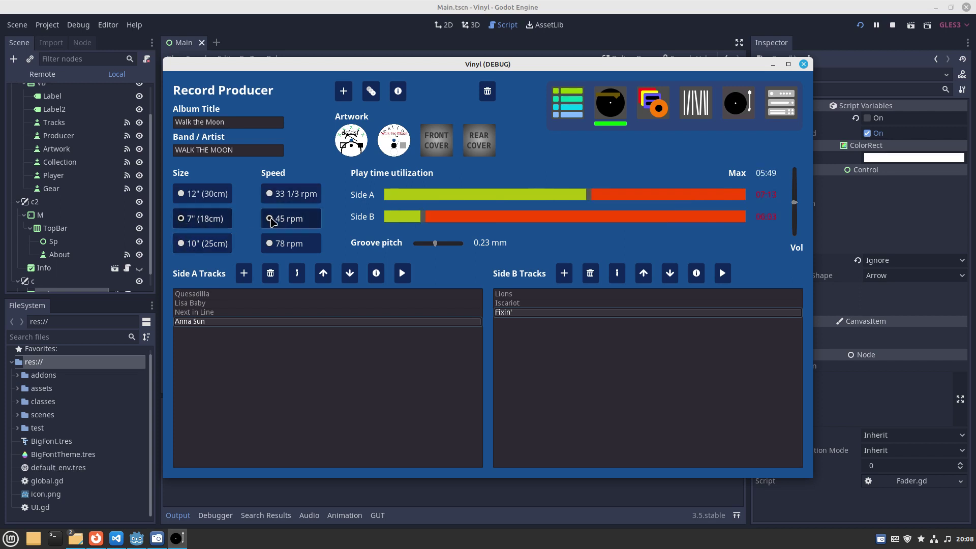
left_click(267, 250)
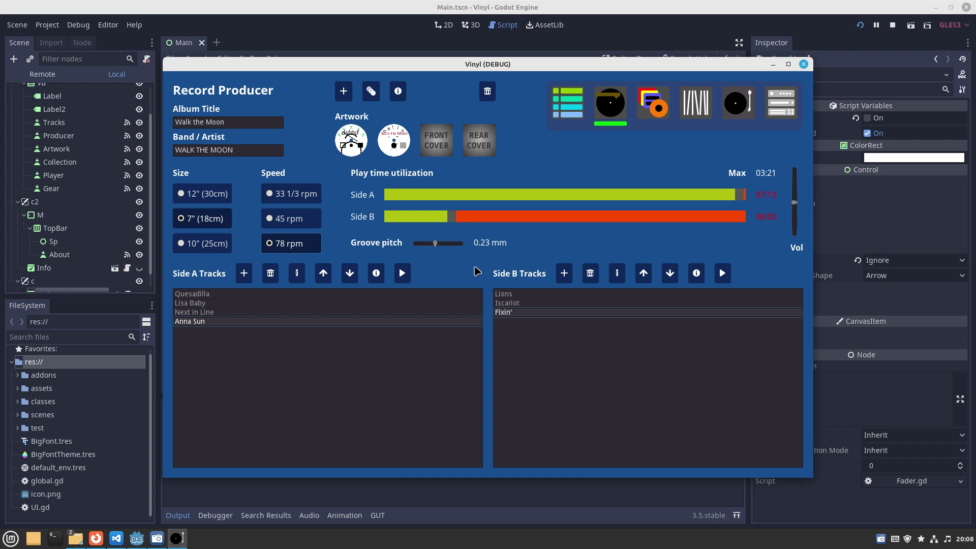
- Try groove pitches of 0.20 mm and 0.10 mm, and set the pitch back to 0.23 mm
left_click_drag(436, 243, 433, 243)
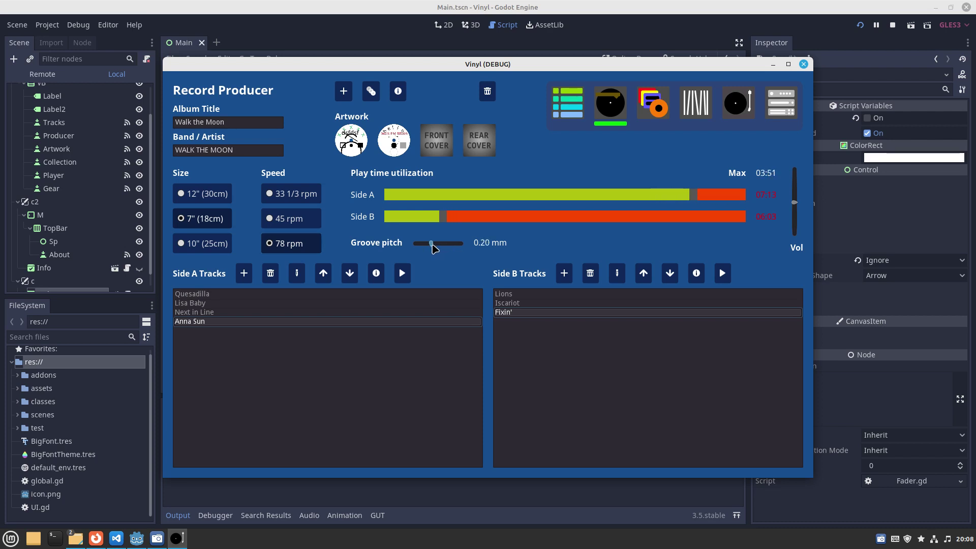
left_click_drag(432, 248, 416, 246)
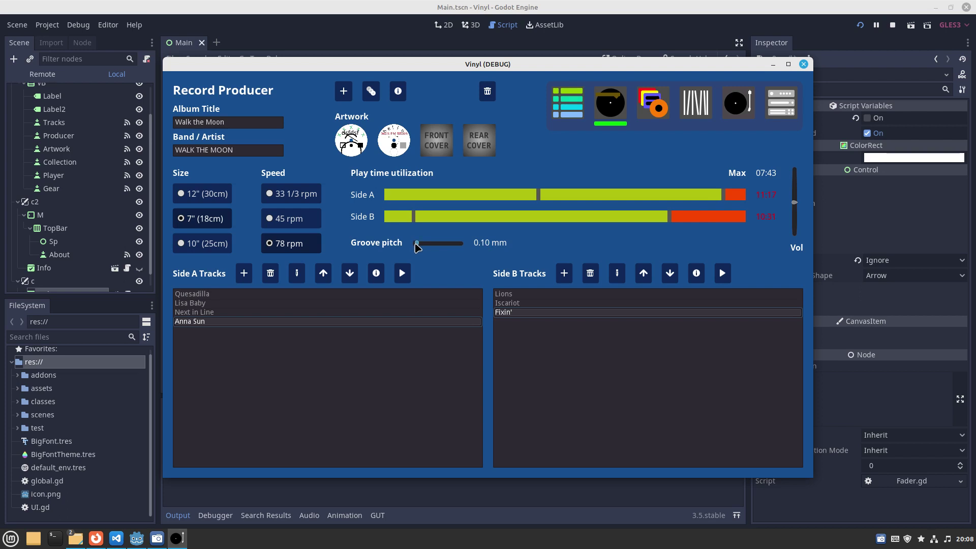
left_click_drag(416, 246, 438, 252)
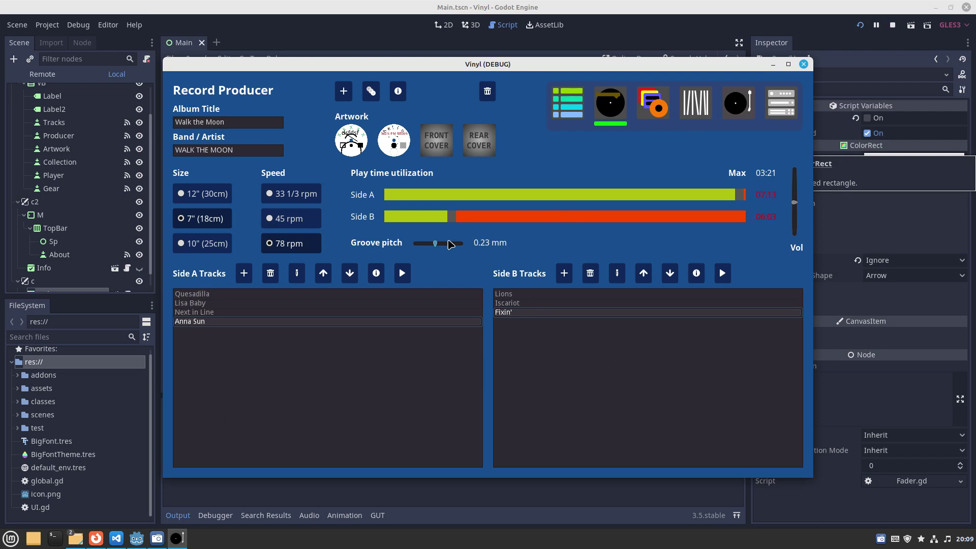
- Set the record back to a speed of 33 1/3 rpm and a size of 12" (30cm)
left_click(273, 195)
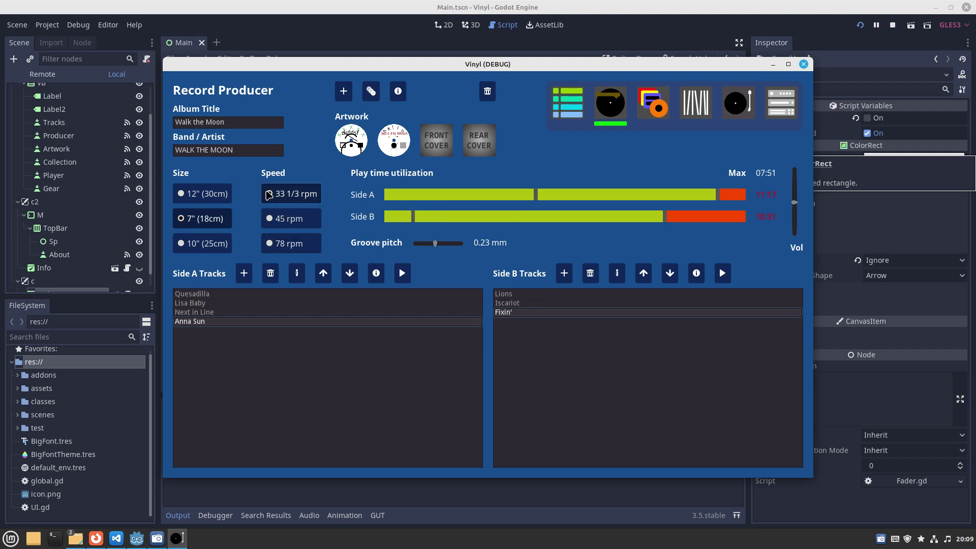
left_click(184, 194)
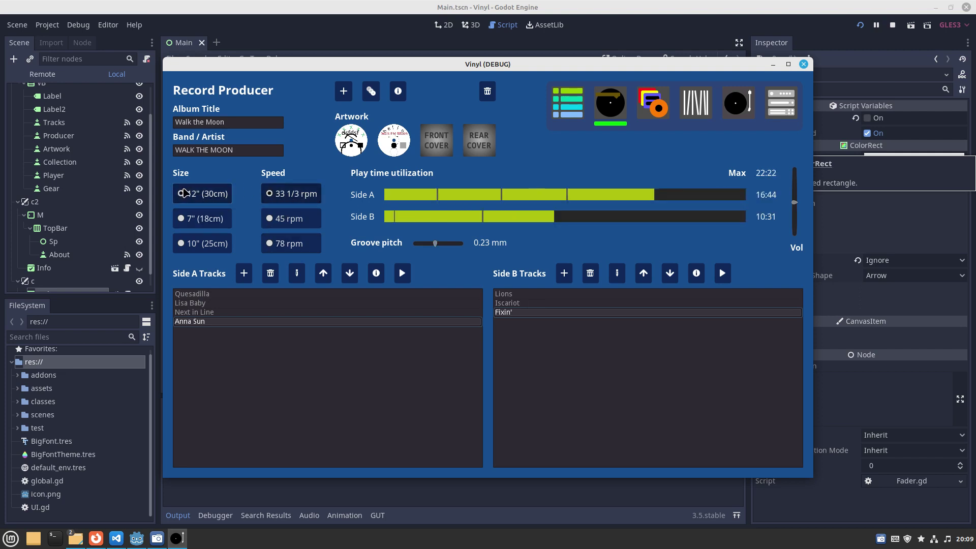
- Open the image file selection for the album's first label artwork and cancel it
left_click(349, 135)
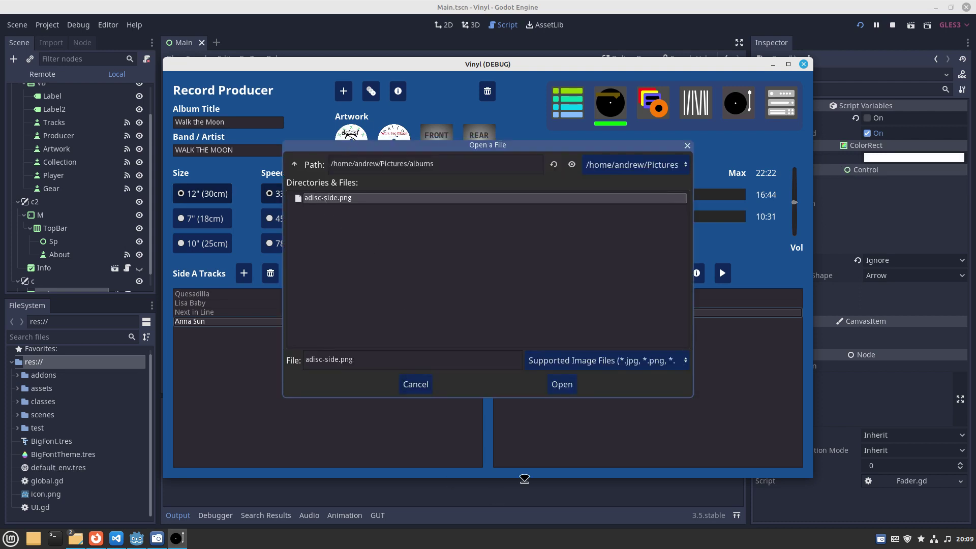
left_click(415, 384)
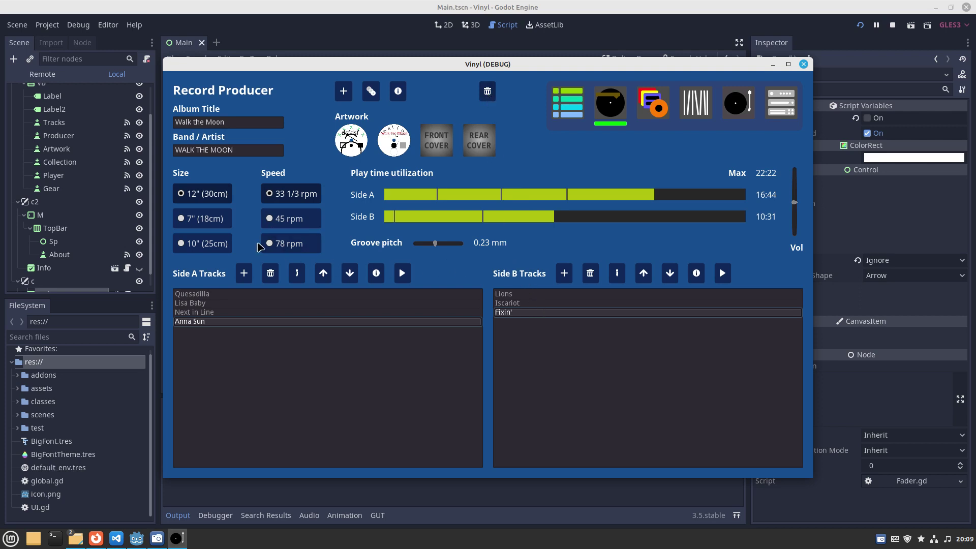
- Select the side A track Anna Sun, open its title for editing, and close the title editor
left_click(195, 313)
left_click(199, 304)
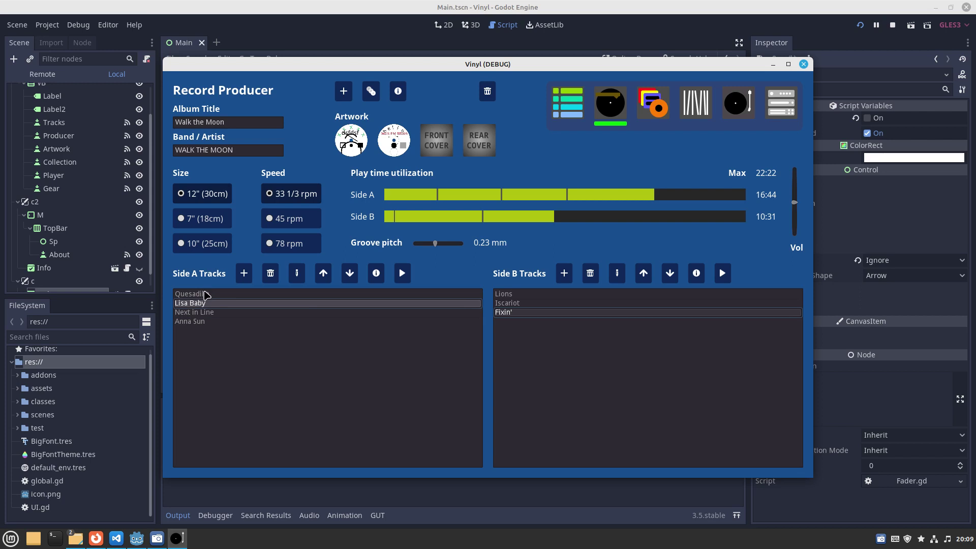
left_click(196, 322)
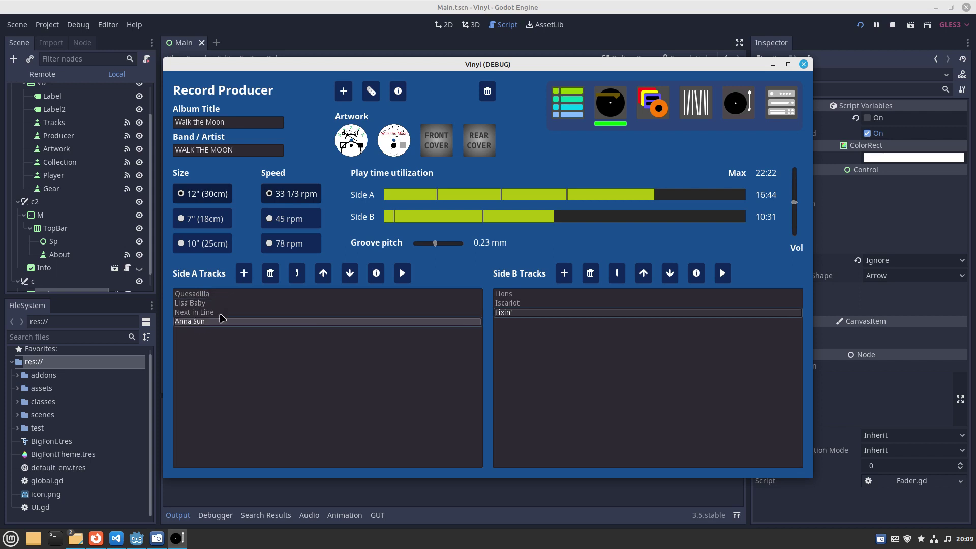
left_click(299, 276)
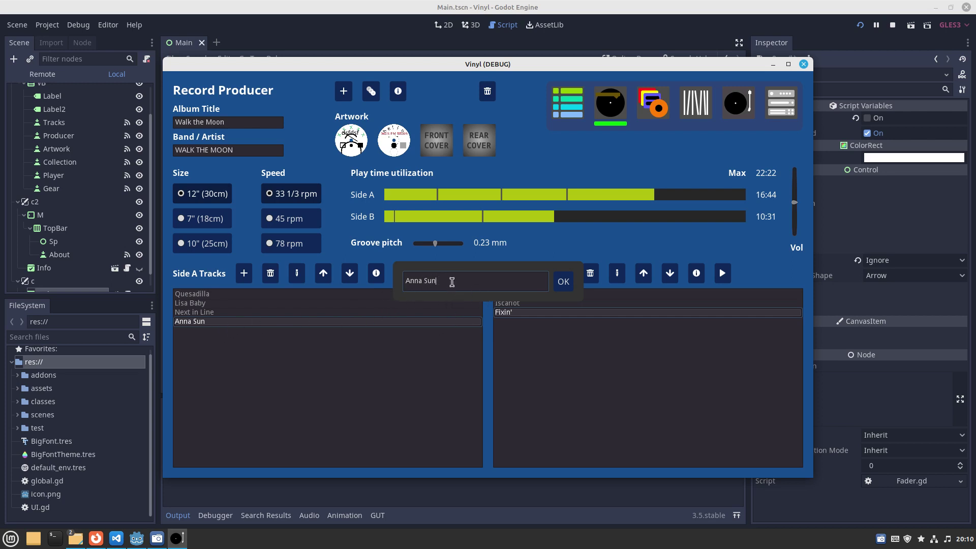
left_click(565, 283)
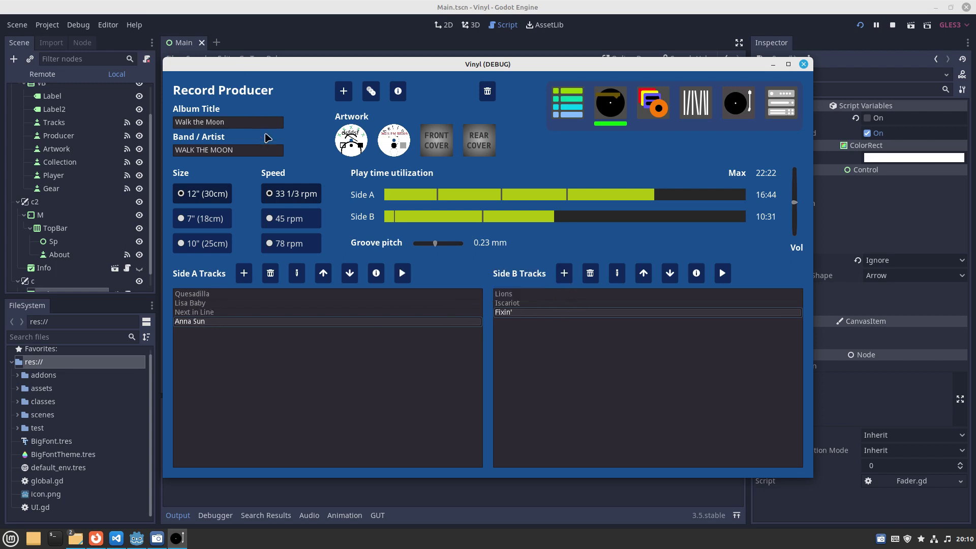
left_click(234, 125)
left_click(242, 152)
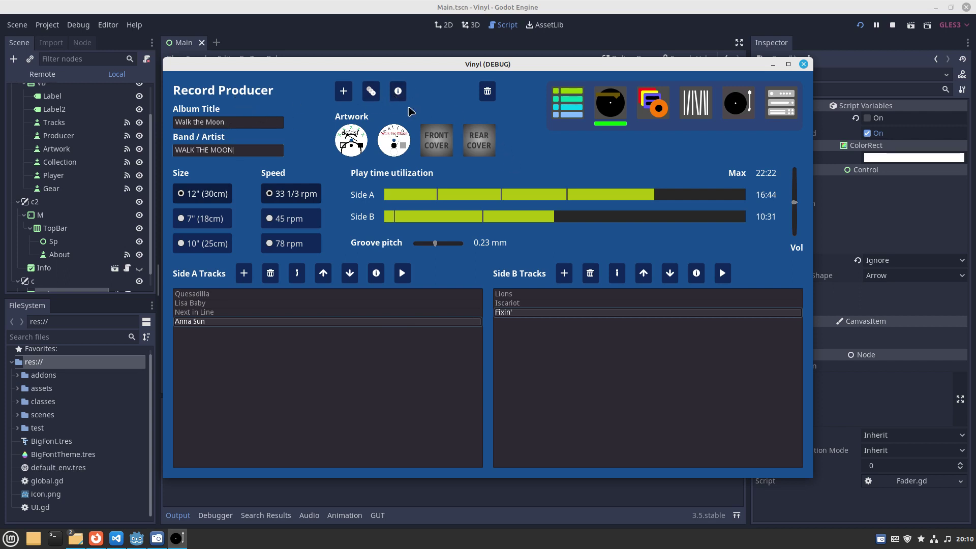
- Open the help's Basics section on creating a record, read through it, and close the help
left_click(399, 92)
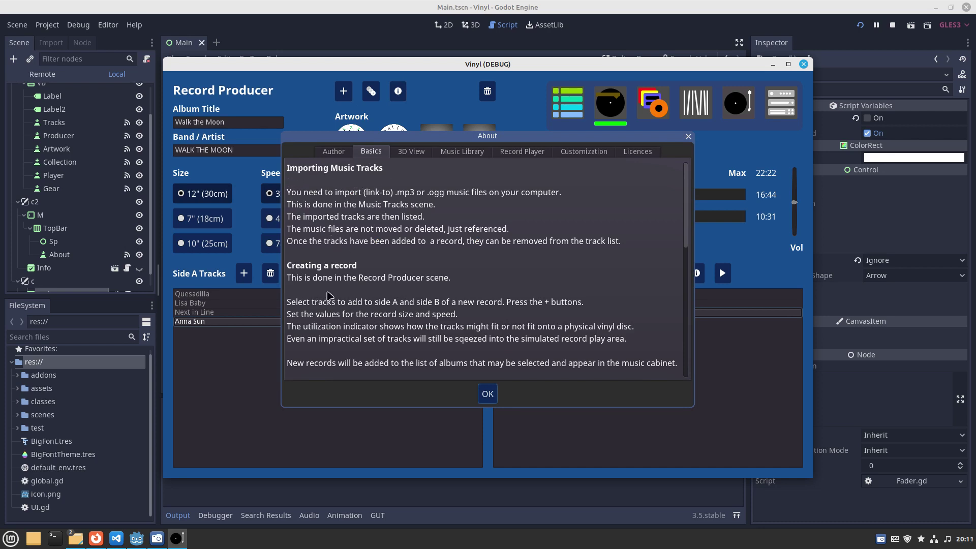
scroll(340, 300, "down", 4)
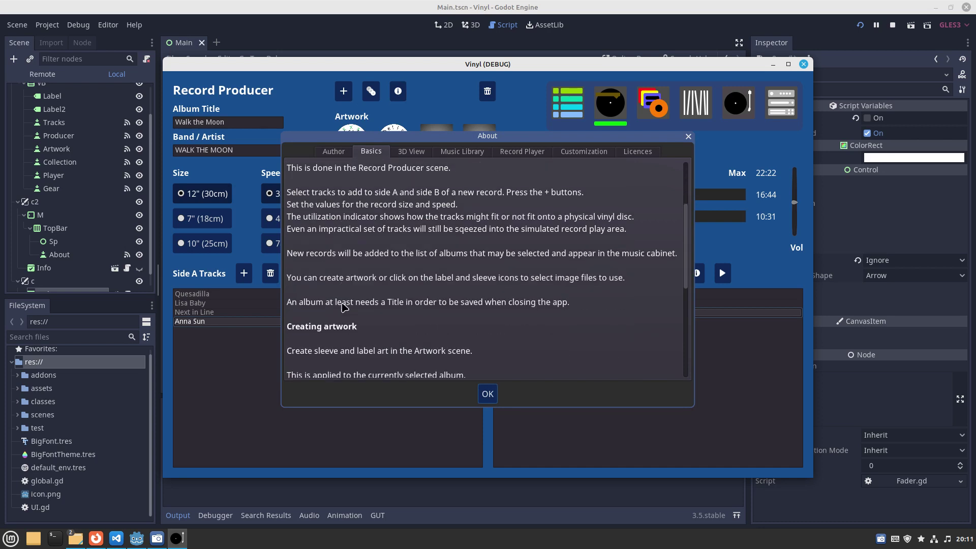
scroll(343, 305, "up", 3)
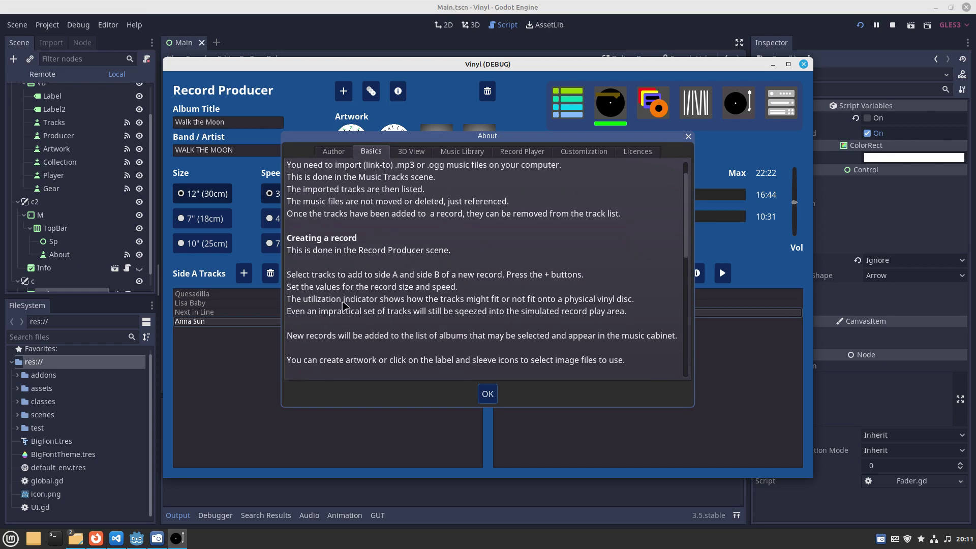
left_click(488, 394)
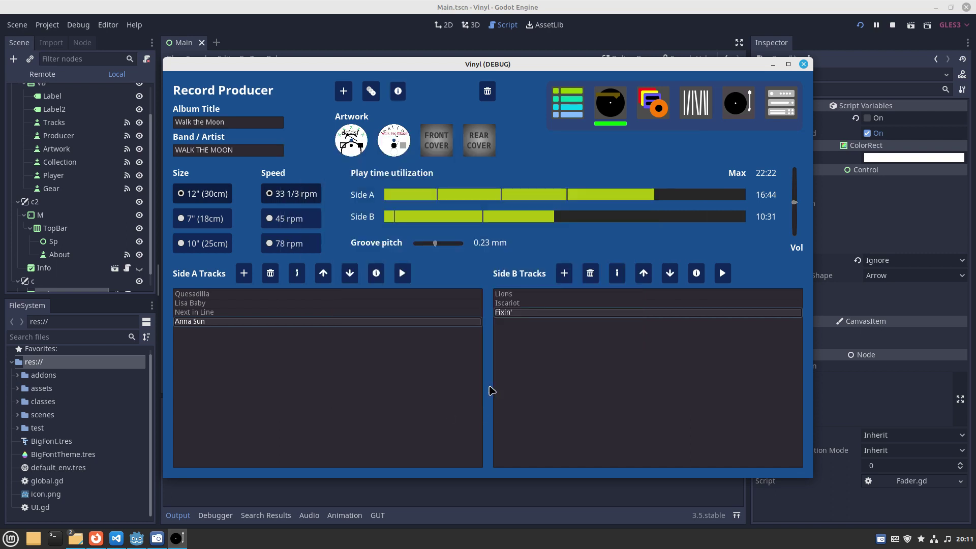
- Reorder side A by moving Anna Sun up one place, and shift Lisa Baby and Anna Sun together below Next in Line
left_click(323, 274)
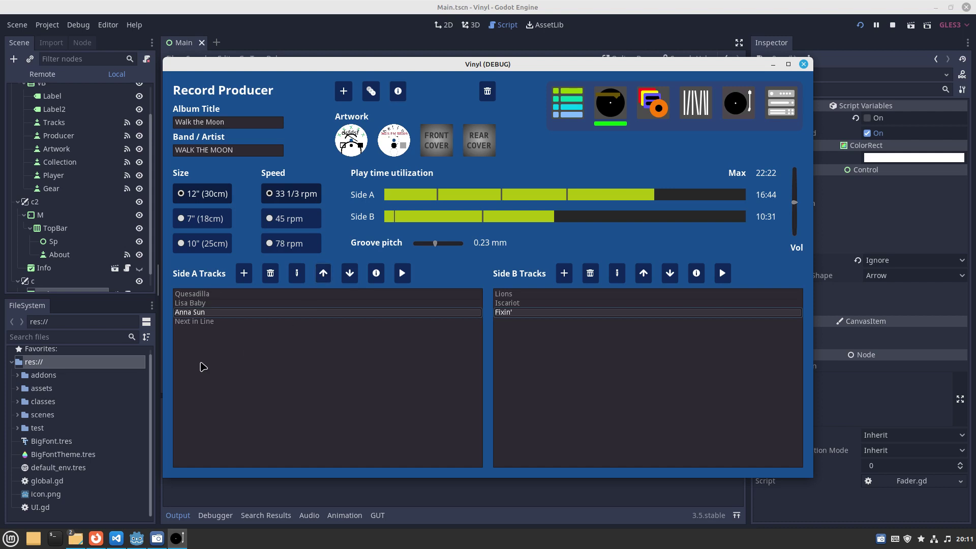
left_click(200, 303, "shift")
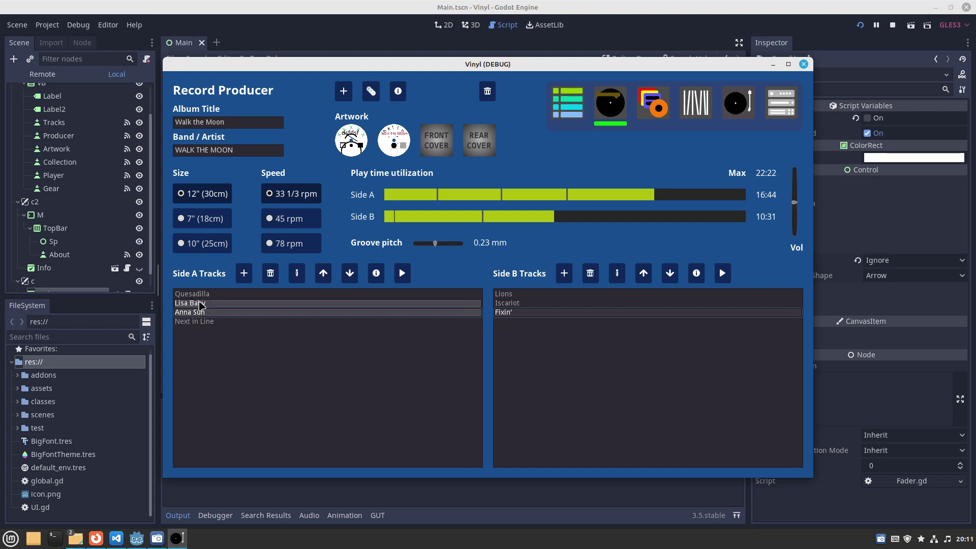
left_click(324, 274)
left_click(349, 274)
left_click(349, 275)
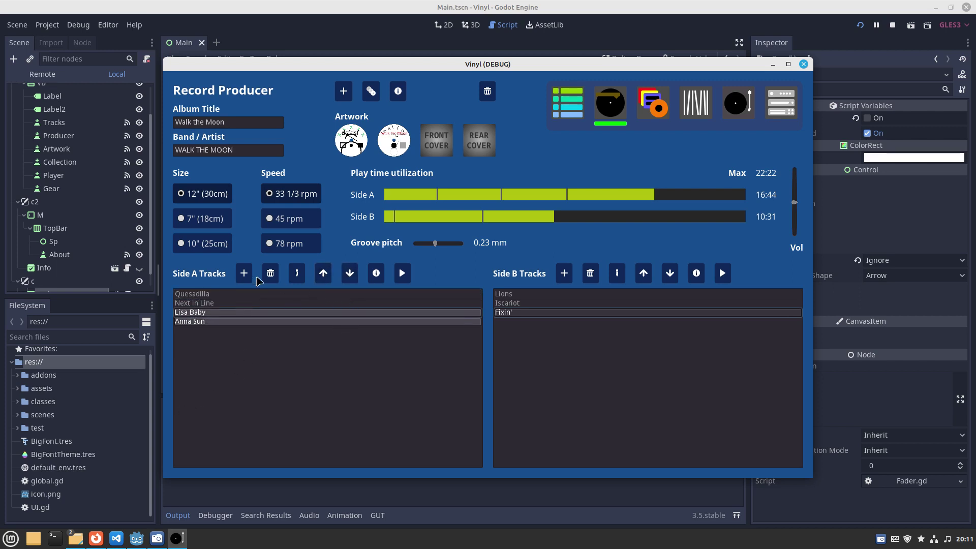
- View the track information for Quesadilla on side A and close it
left_click(208, 296)
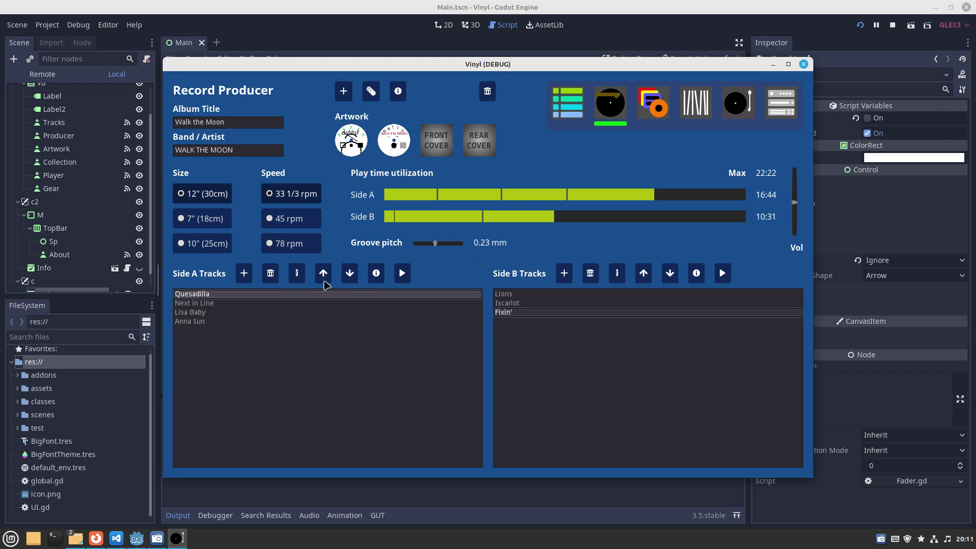
left_click(377, 275)
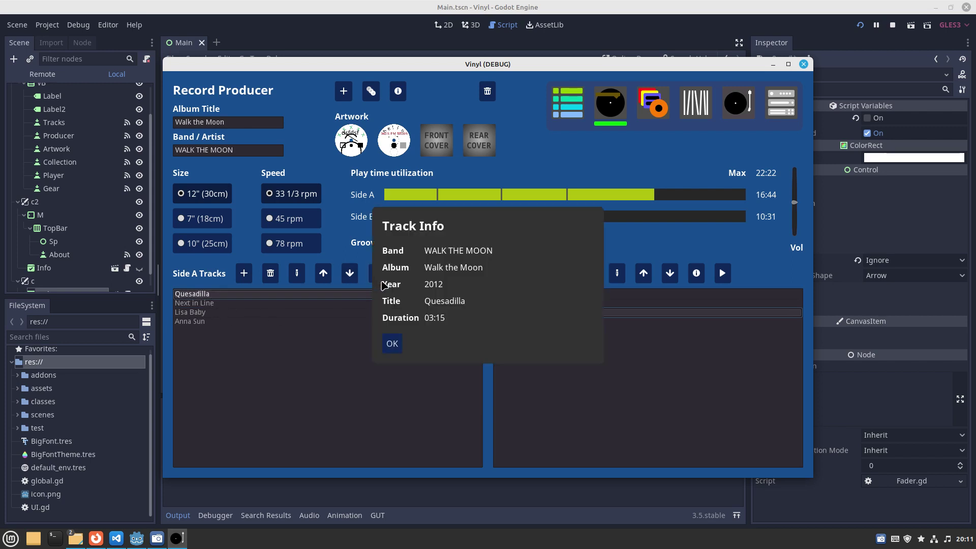
left_click(396, 344)
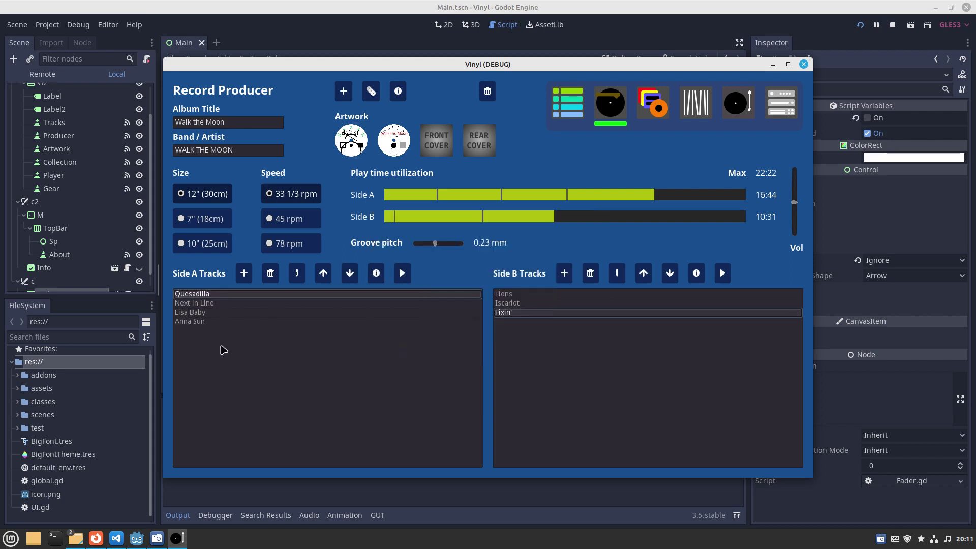
- Preview the side A track Quesadilla, starting and stopping its playback
left_click(404, 275)
left_click(404, 275)
left_click(402, 275)
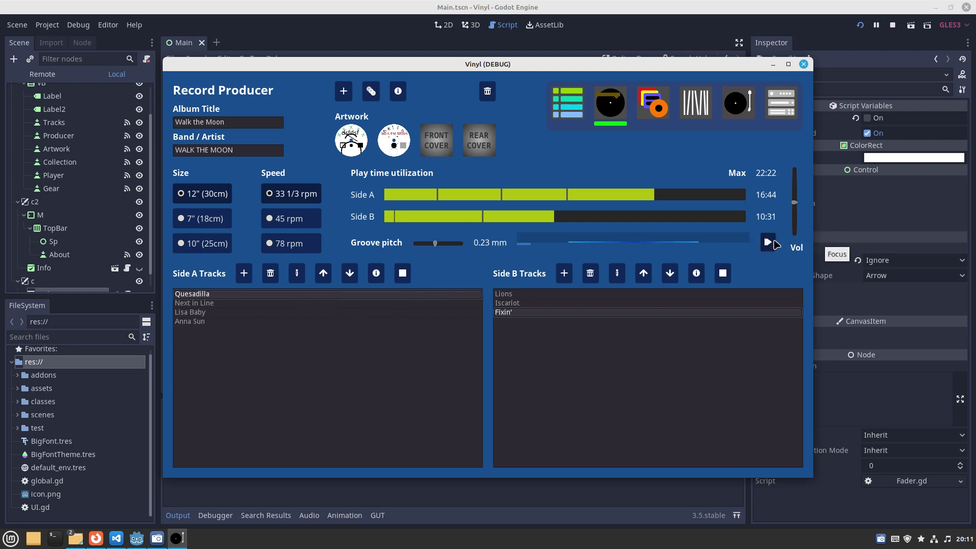
left_click(403, 275)
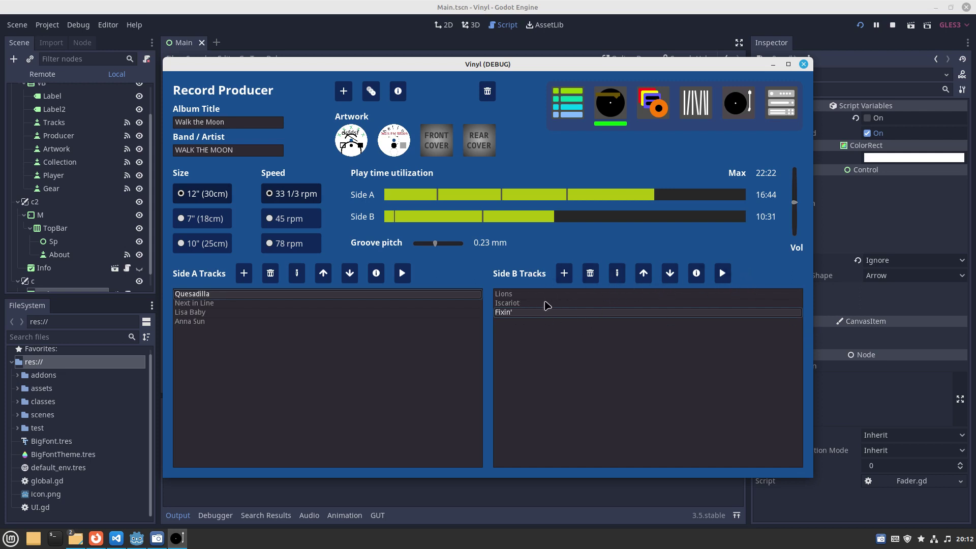
- Play the side B track Iscariot and stop the playback
left_click(521, 304)
left_click(722, 274)
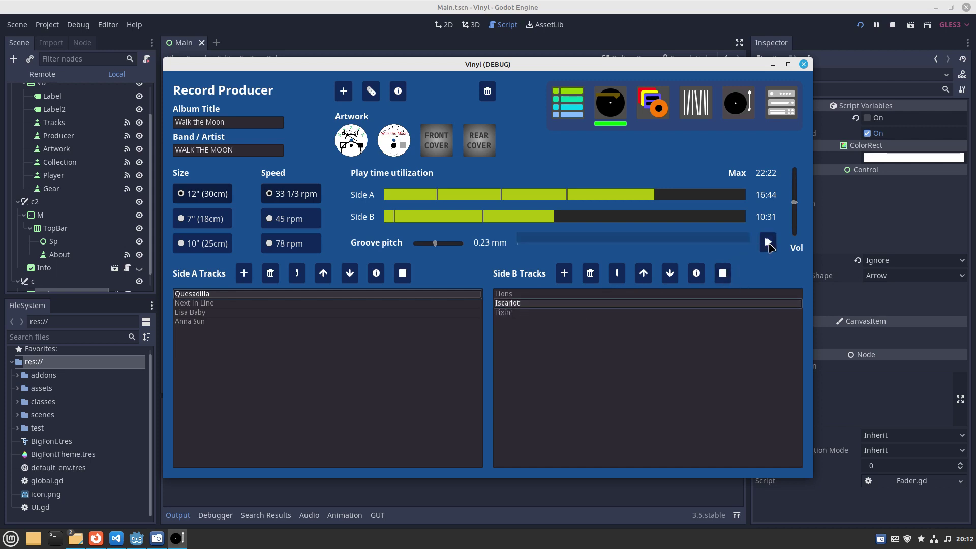
left_click(768, 244)
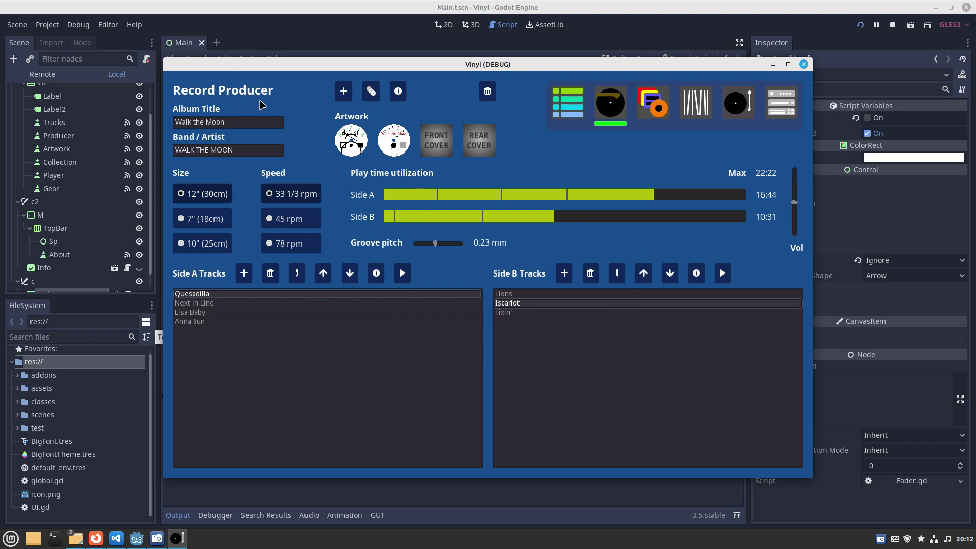
- Load the album Seven Inch to view its record setup, and switch back to the album Walk the Moon
left_click(372, 92)
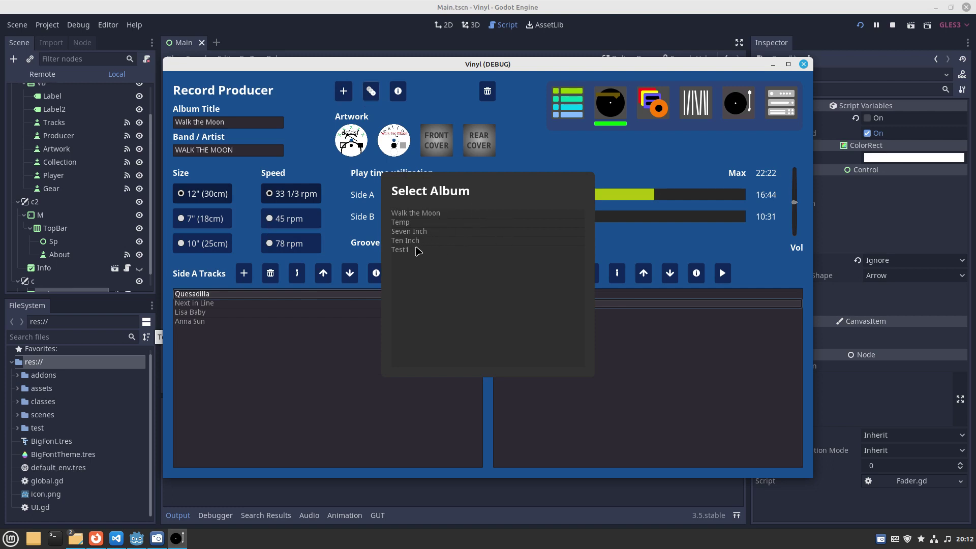
left_click(411, 233)
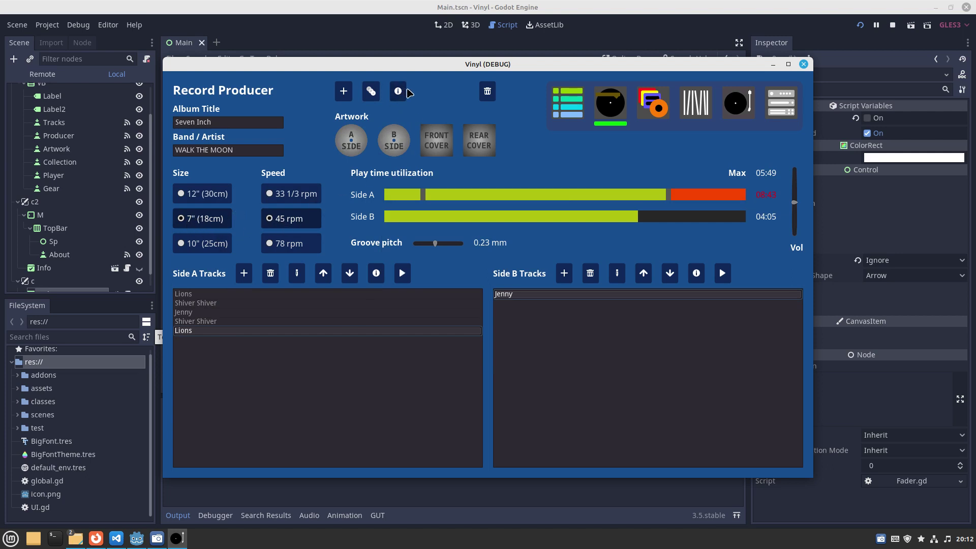
left_click(370, 92)
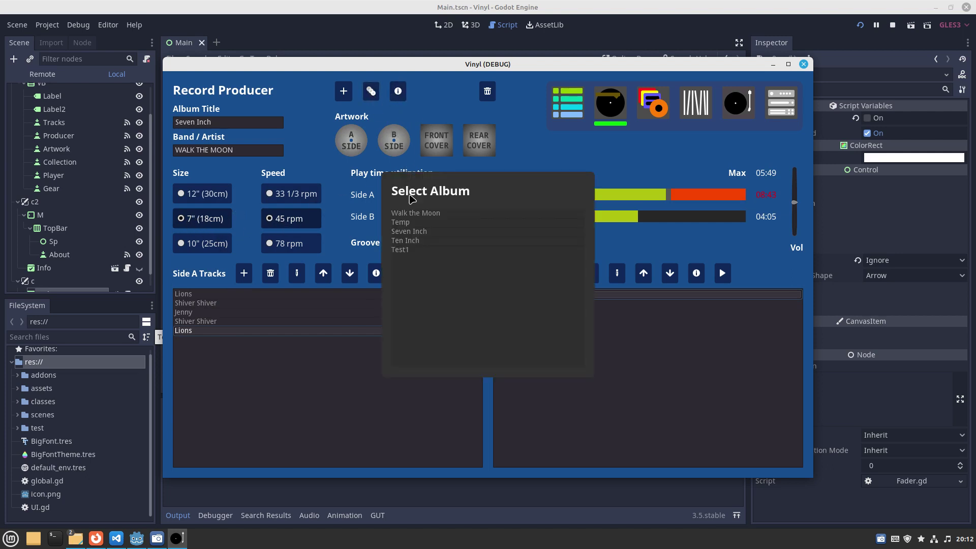
left_click(418, 214)
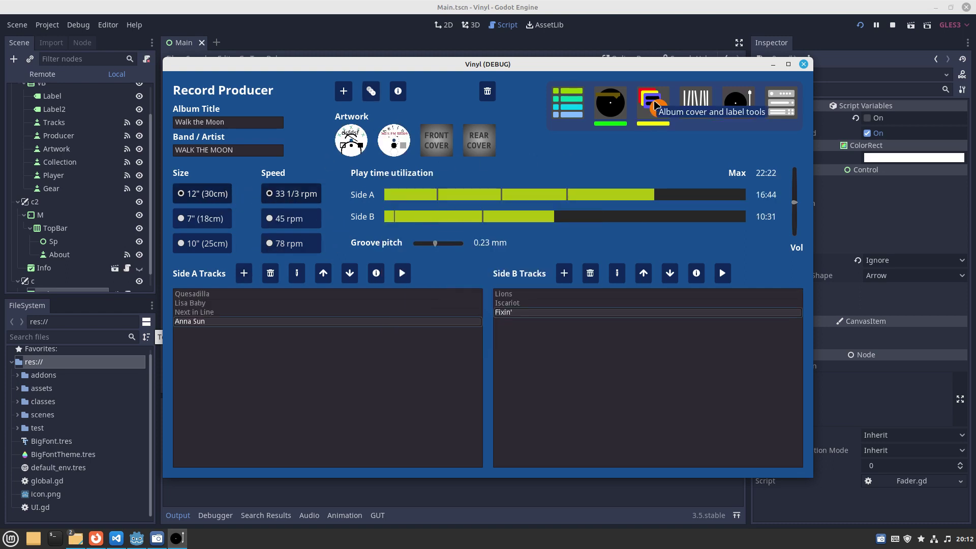
- Open the album artwork tools and change the side A label's straight text element to TextYZ
left_click(654, 104)
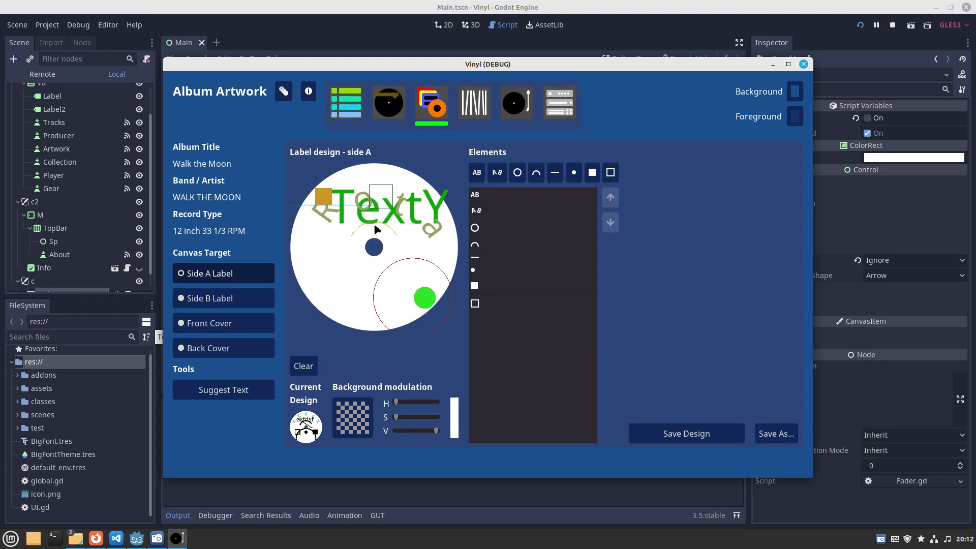
left_click(481, 197)
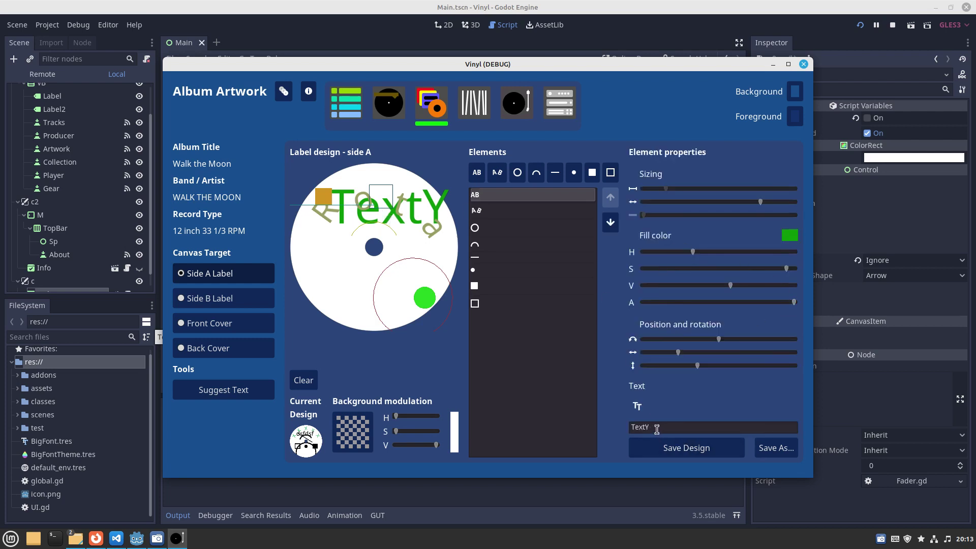
left_click_drag(655, 429, 609, 435)
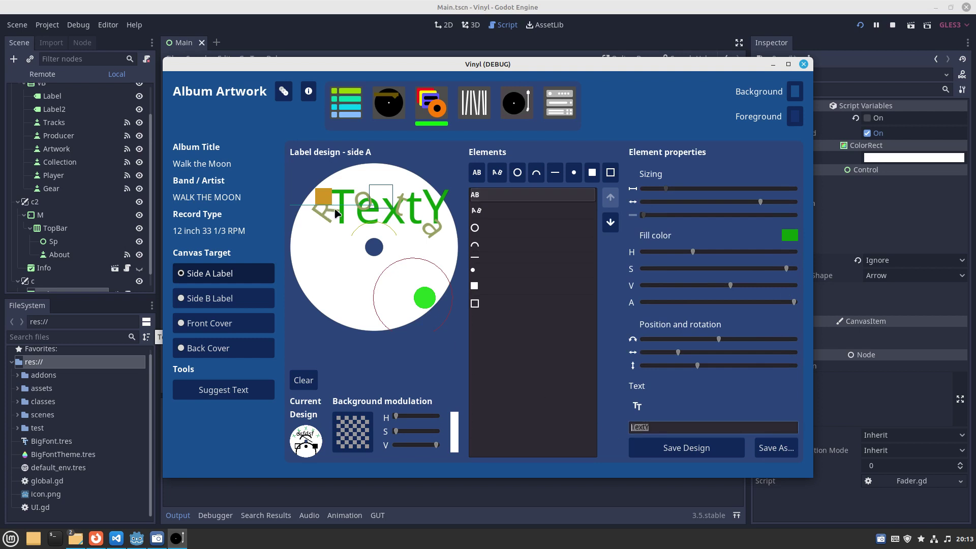
left_click(658, 426)
type("Z")
- Reduce the size of the TextYZ element, rotate it slightly, and move it below the label's centre hole
left_click(661, 189)
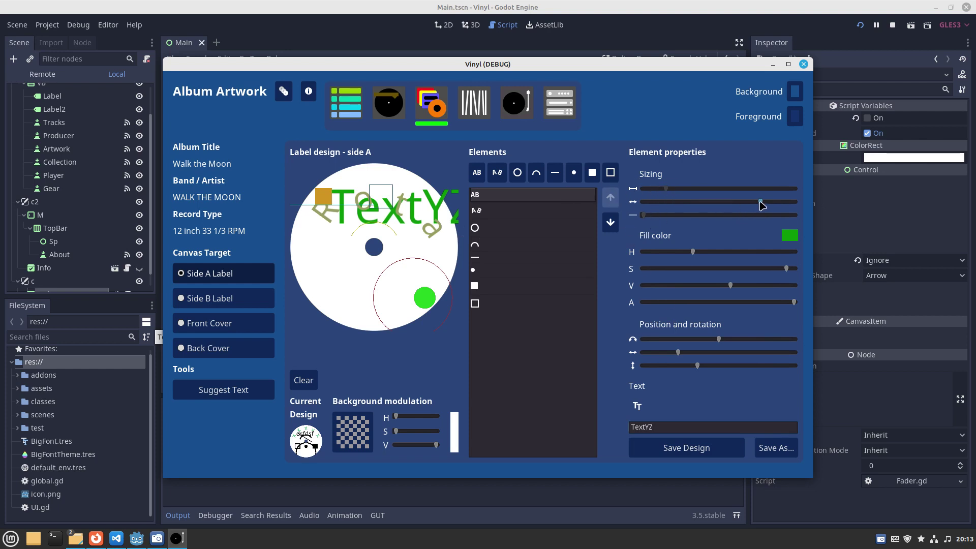
left_click_drag(760, 202, 726, 204)
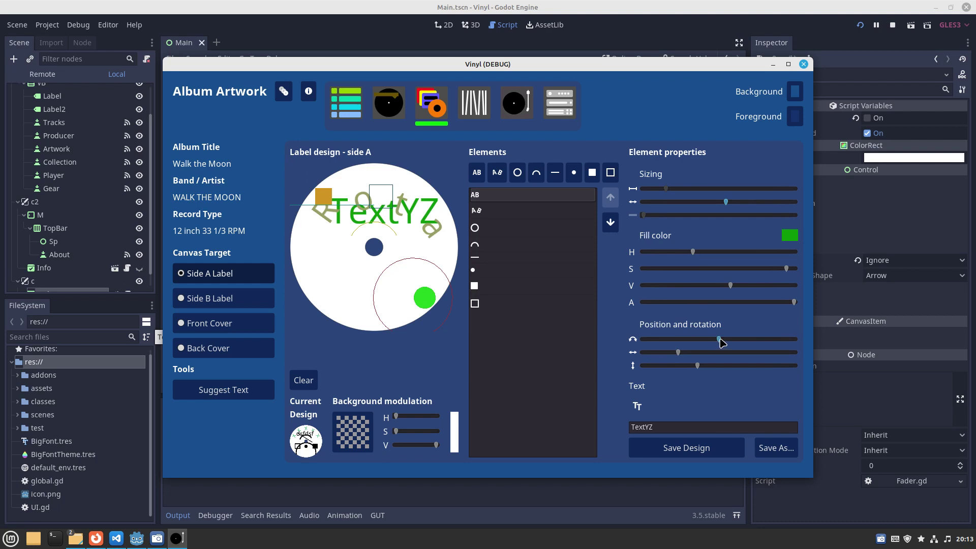
left_click_drag(721, 340, 751, 379)
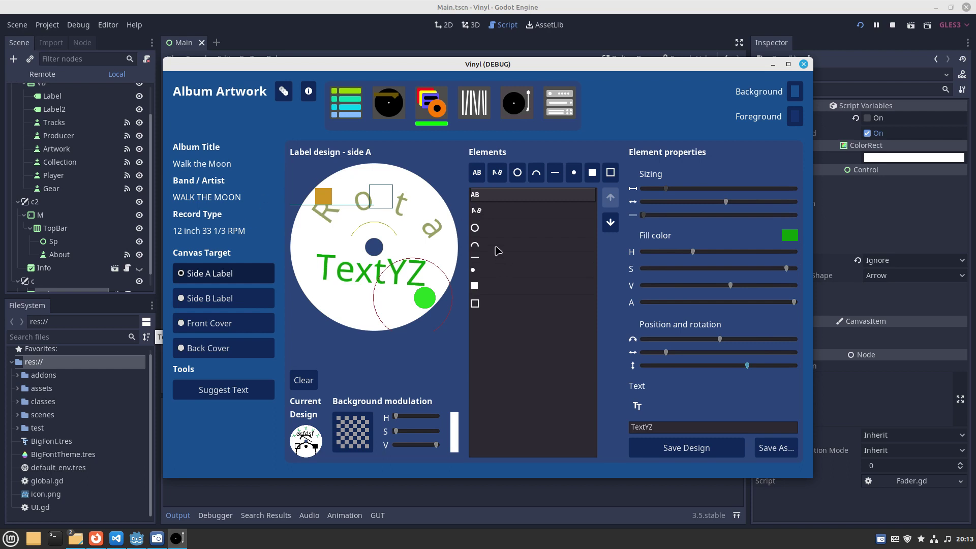
- Reduce the size of the curved Rota text, adjust its arc, and centre it over the upper half of the label
left_click(480, 215)
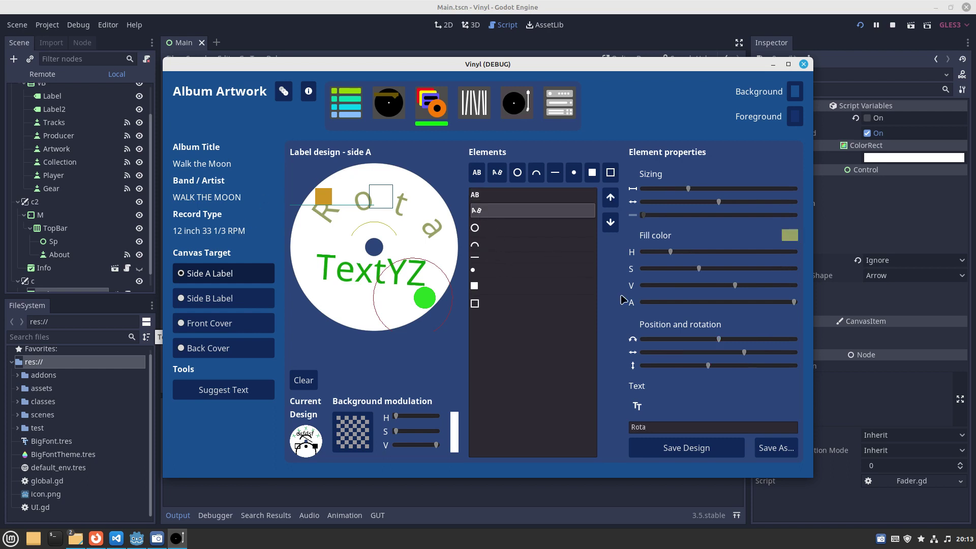
left_click_drag(724, 203, 702, 192)
left_click_drag(720, 339, 732, 365)
- Move the red circle outline around the label's centre, enlarge it, and thicken its line
left_click(477, 229)
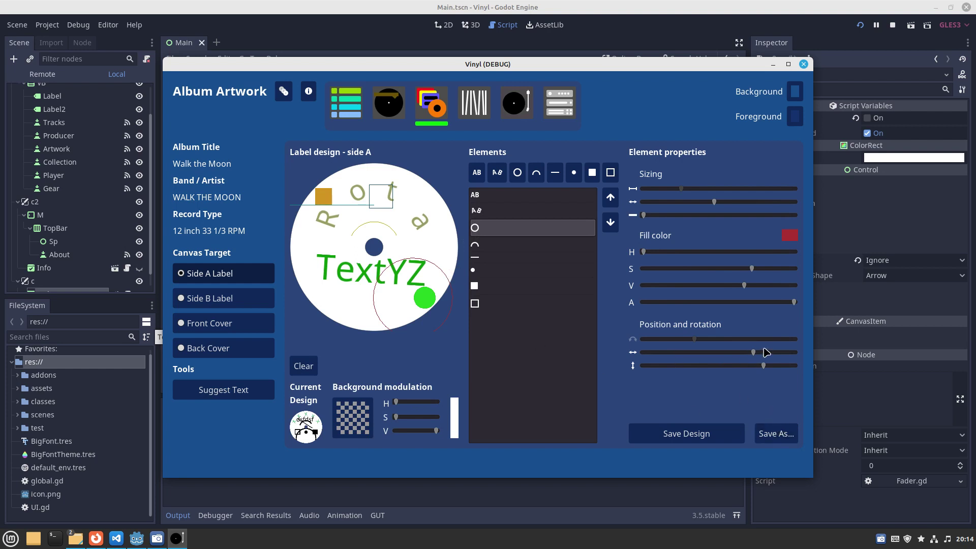
left_click_drag(754, 355, 725, 373)
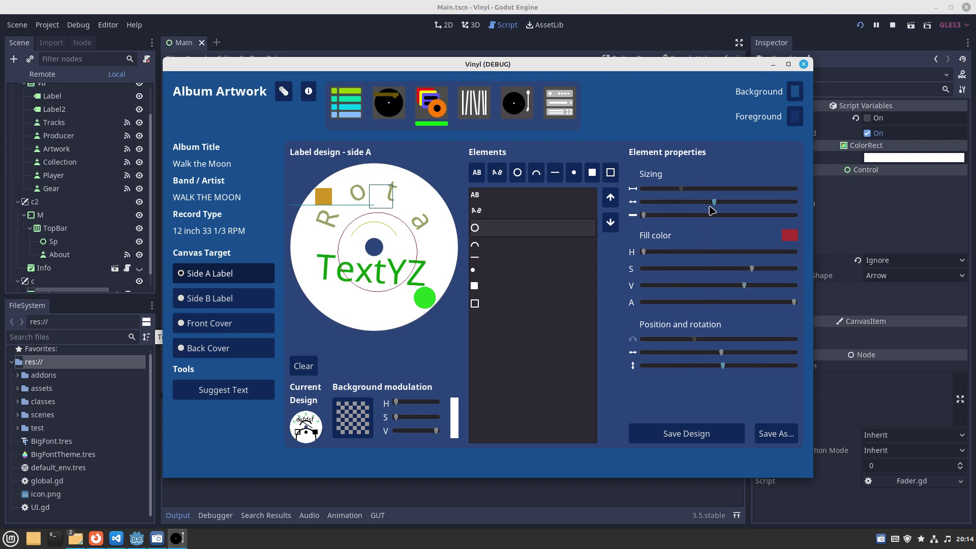
left_click_drag(715, 204, 742, 217)
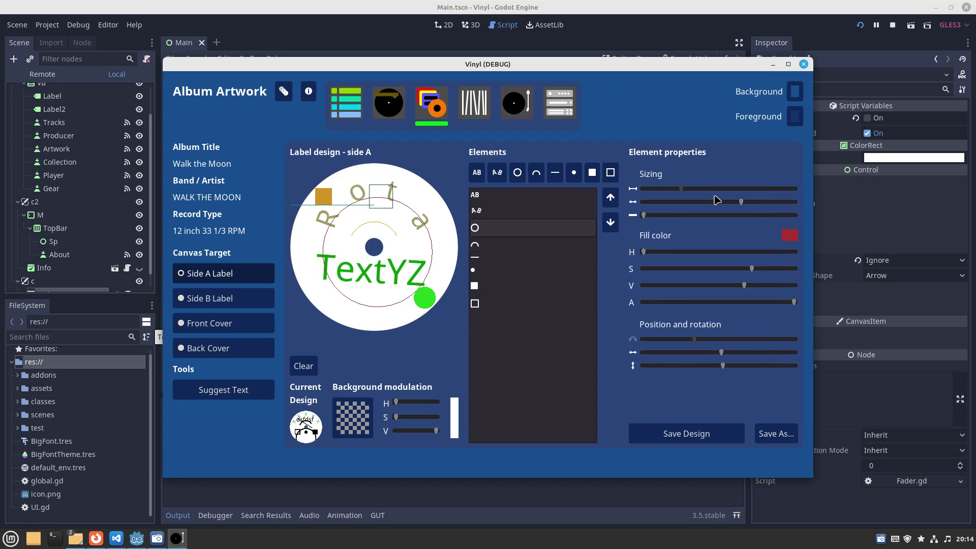
mouse_move(655, 218)
left_mouse_down()
mouse_move(689, 219)
mouse_move(651, 219)
left_mouse_up()
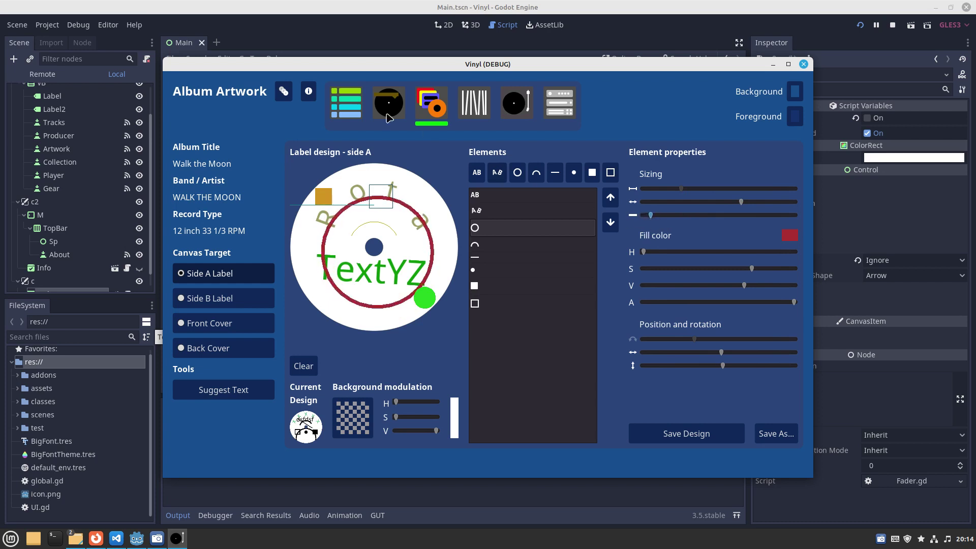
- View the front cover design canvas and return to the side A label design
left_click(208, 325)
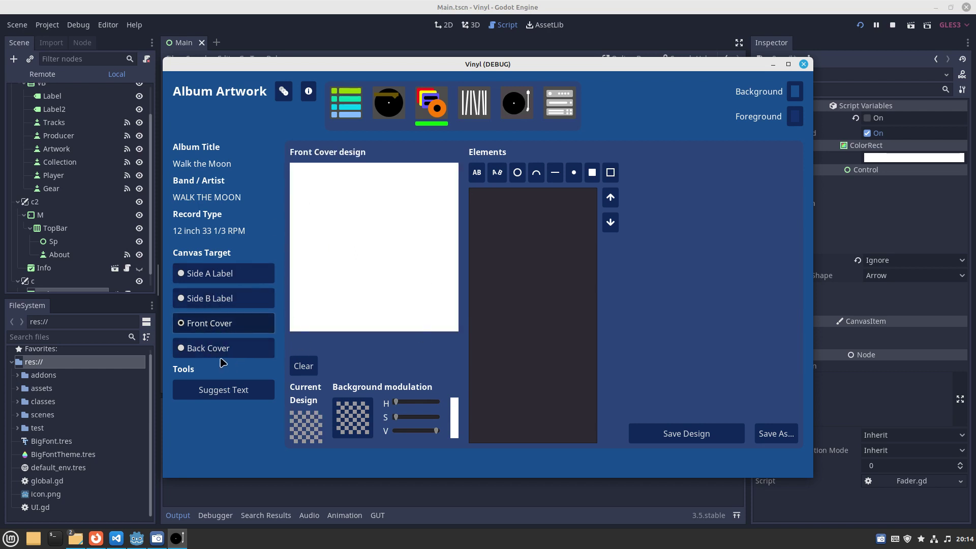
left_click(220, 276)
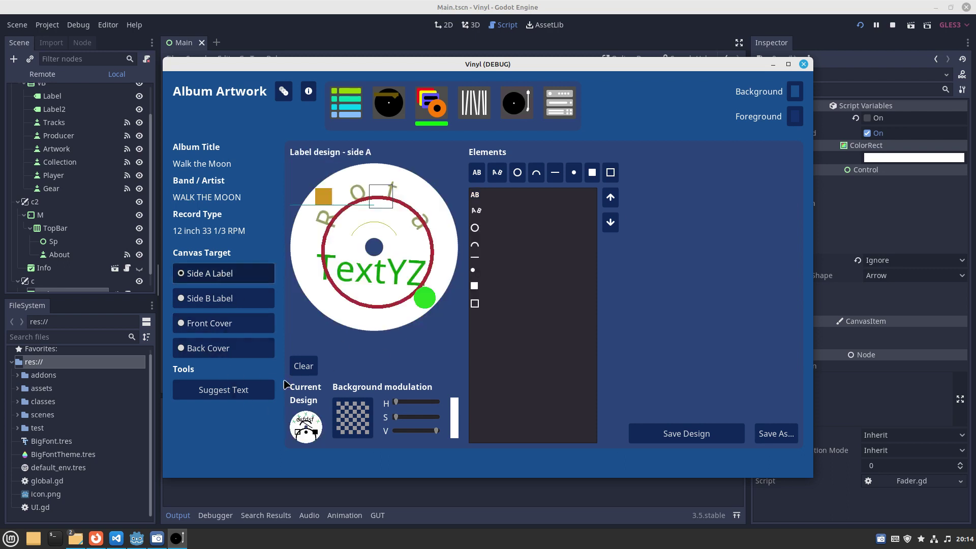
- Review the suggested text generated from the album's titles, track lists and track details, and close it without copying
left_click(226, 395)
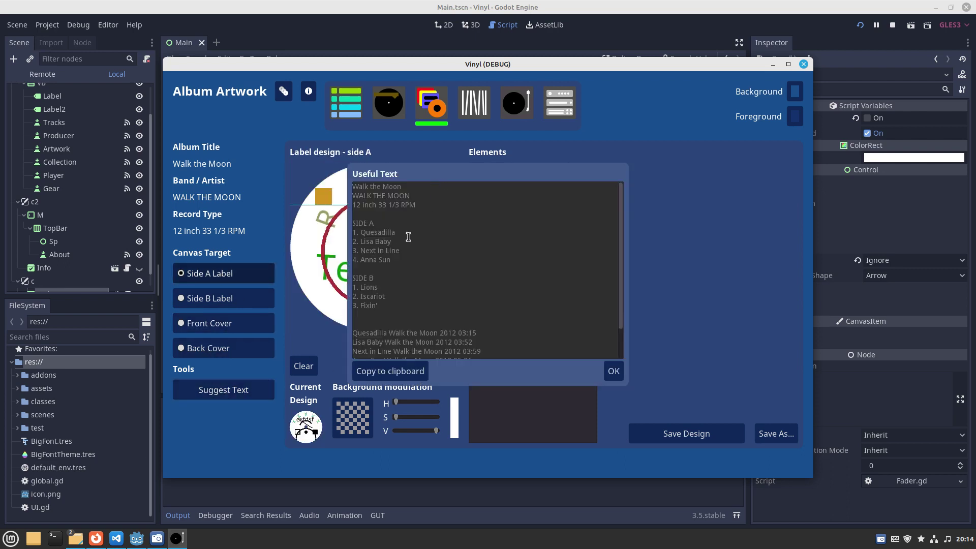
mouse_move(408, 239)
left_mouse_down()
mouse_move(422, 306)
mouse_move(425, 241)
left_mouse_up()
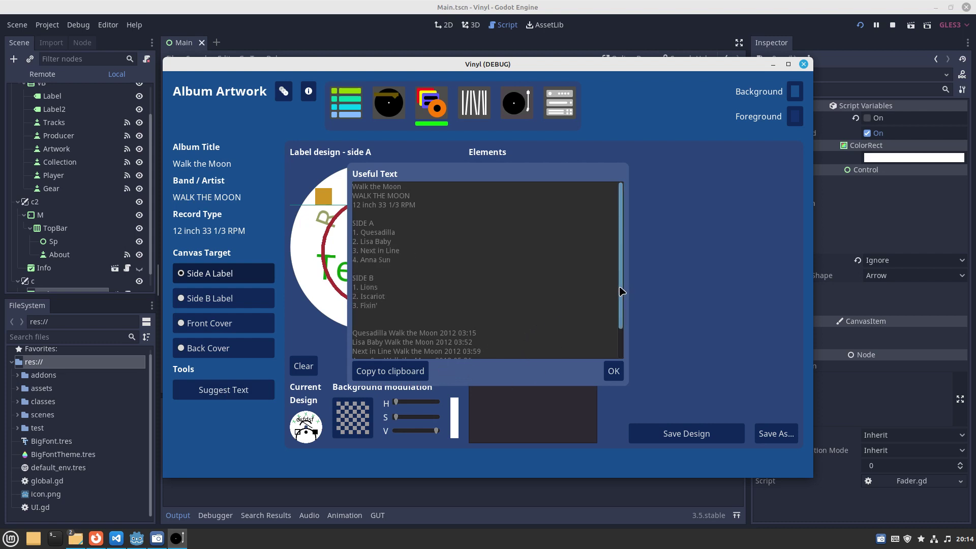
scroll(613, 312, "down", 2)
left_click_drag(456, 342, 381, 305)
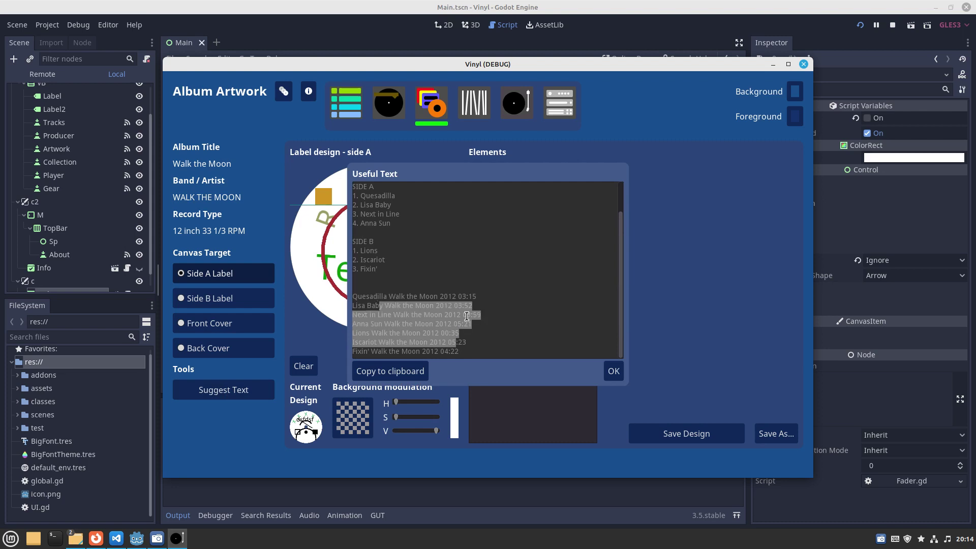
triple_click(523, 267)
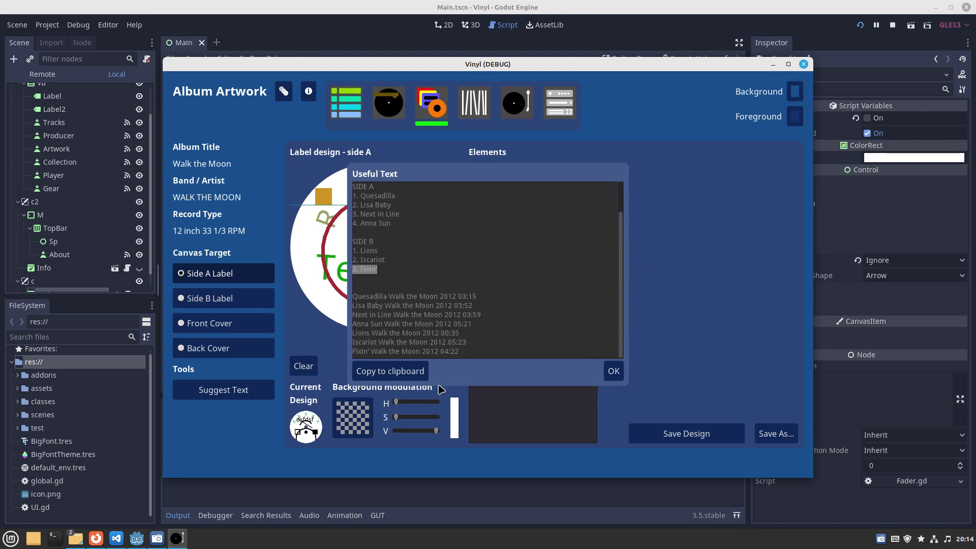
left_click(614, 372)
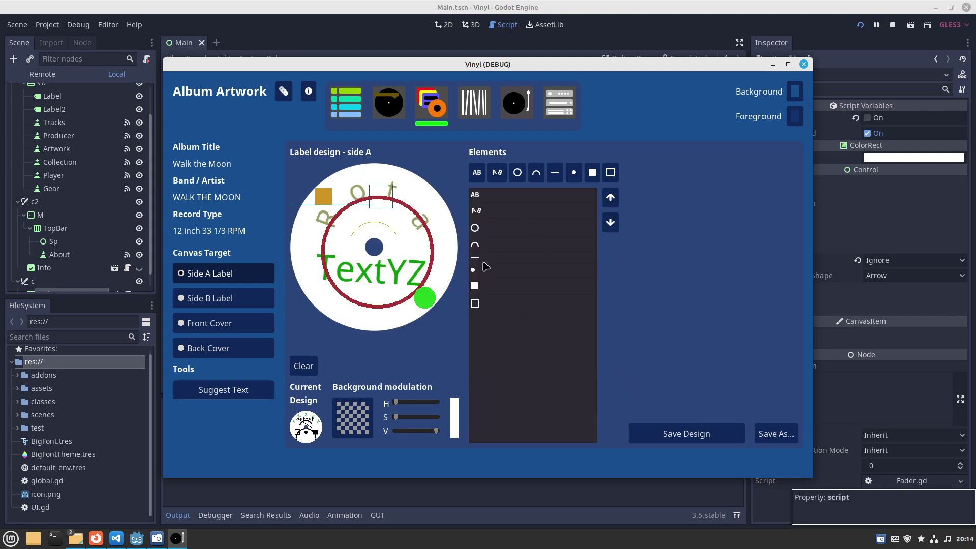
- Inspect the TextYZ element's text property and the background image chooser without loading an image
left_click(478, 195)
double_click(661, 429)
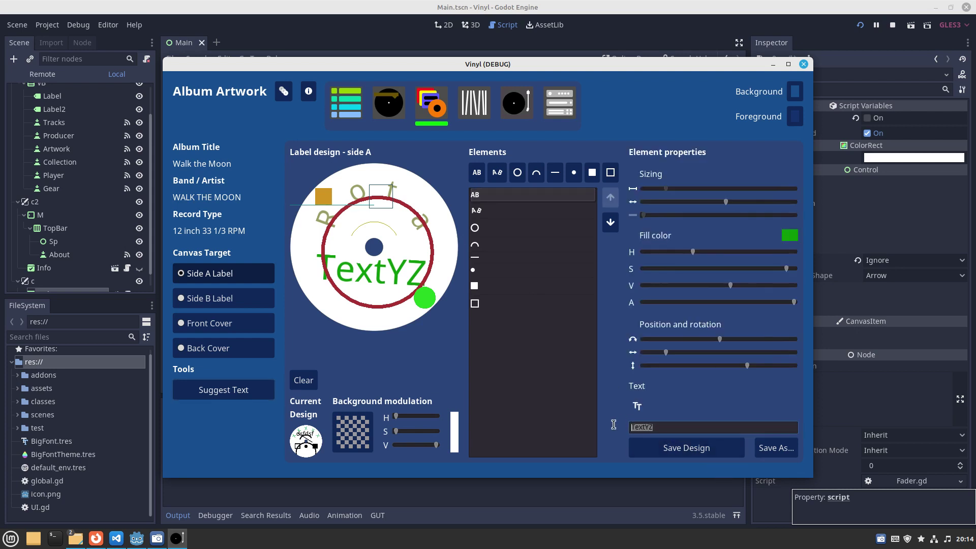
left_click(358, 430)
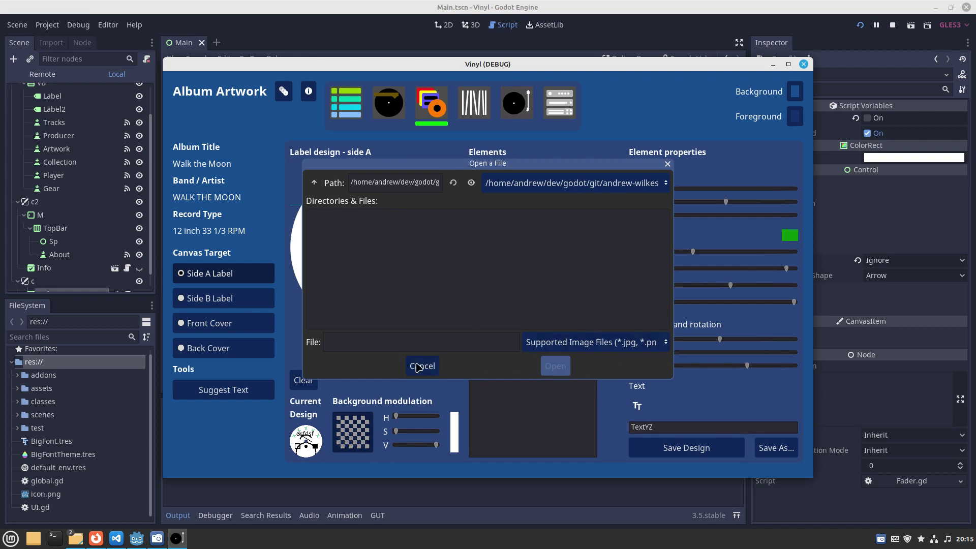
left_click(420, 366)
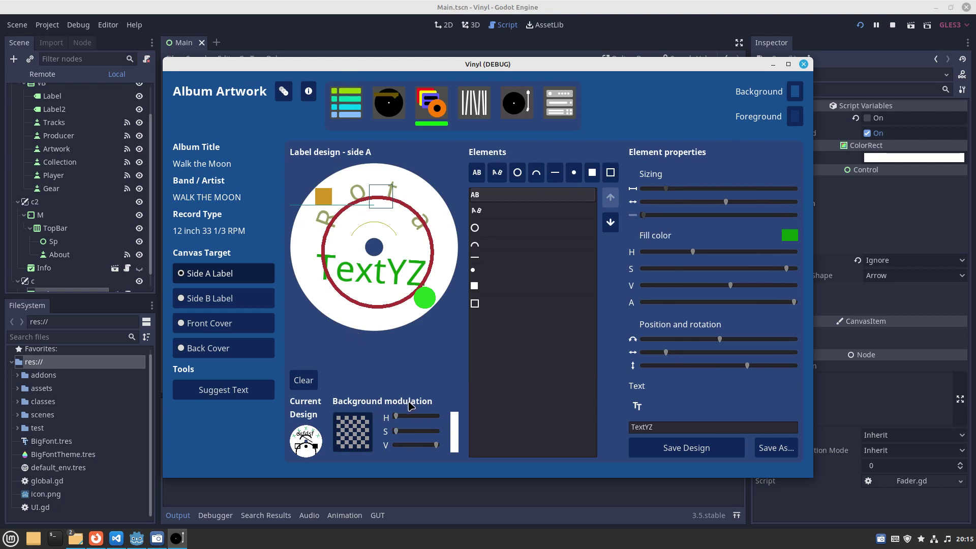
- Change the side A label's background modulation to a dark mustard yellow
left_click(454, 434)
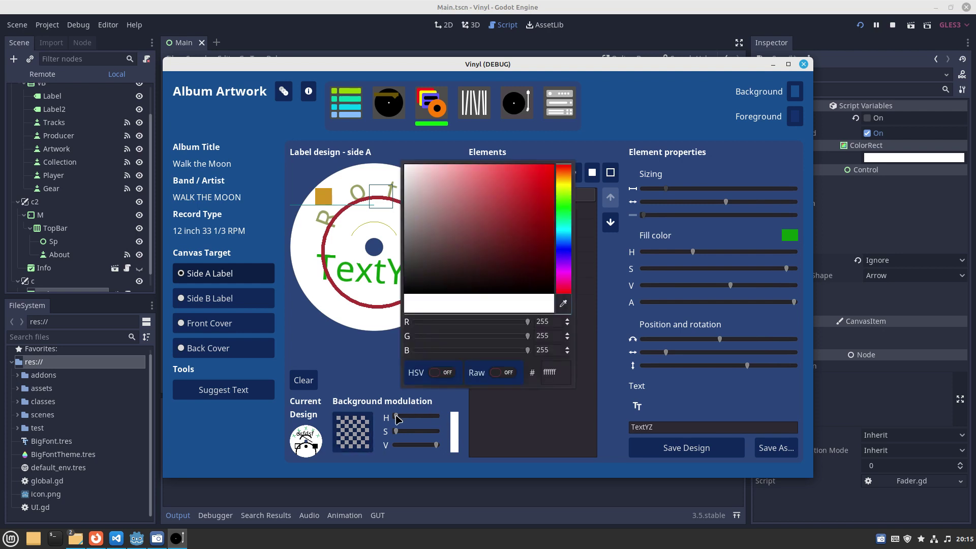
left_click_drag(398, 416, 417, 445)
left_click(456, 435)
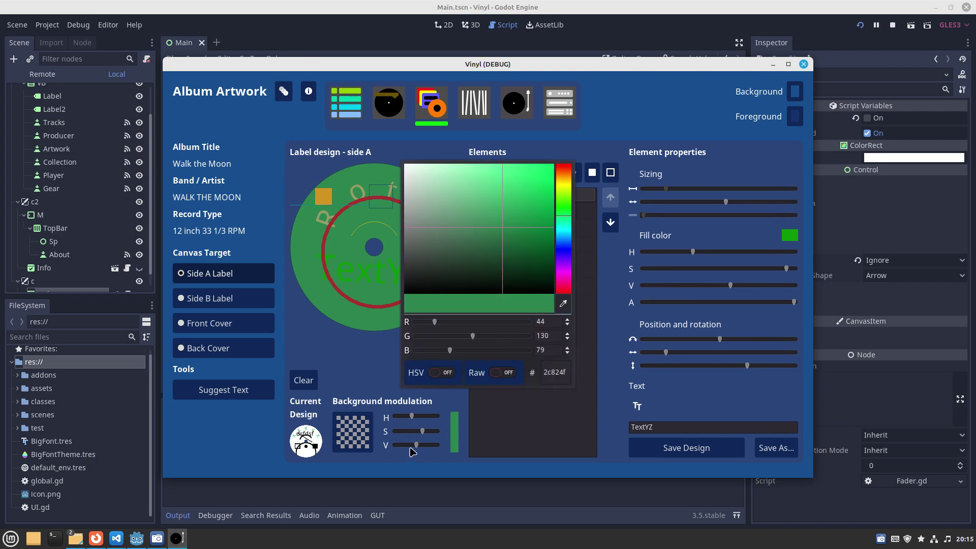
left_click(563, 185)
left_click(589, 148)
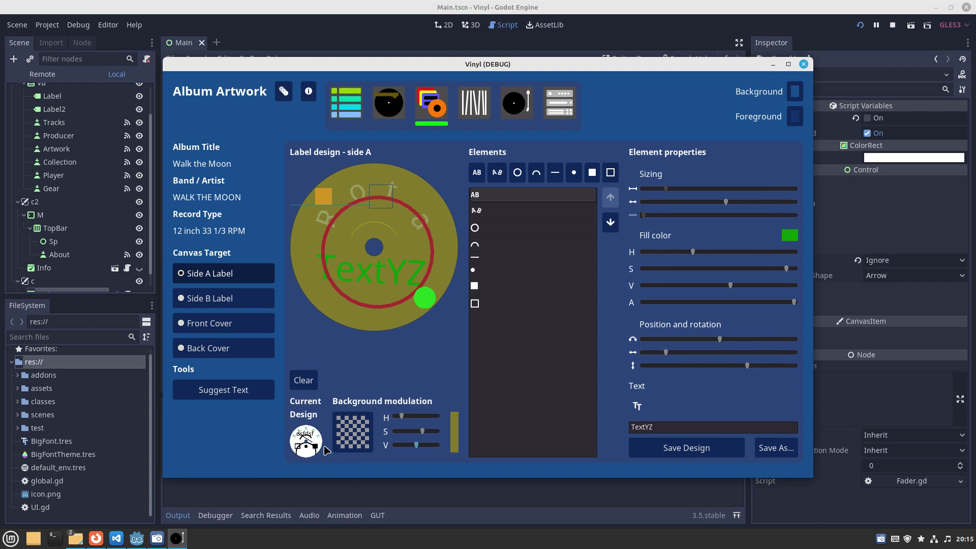
- Save the side A label design and check its artwork thumbnail and image chooser in Record Producer
left_click(695, 451)
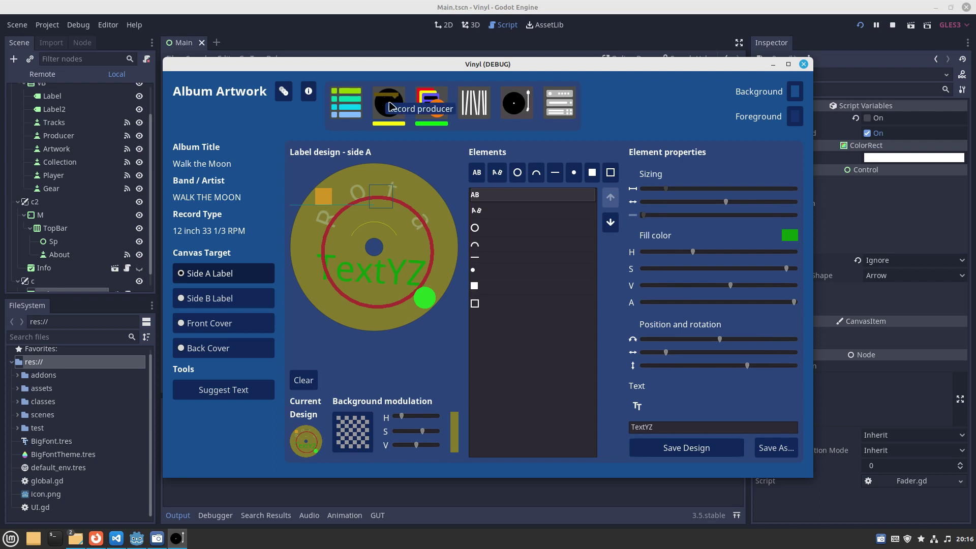
left_click(393, 106)
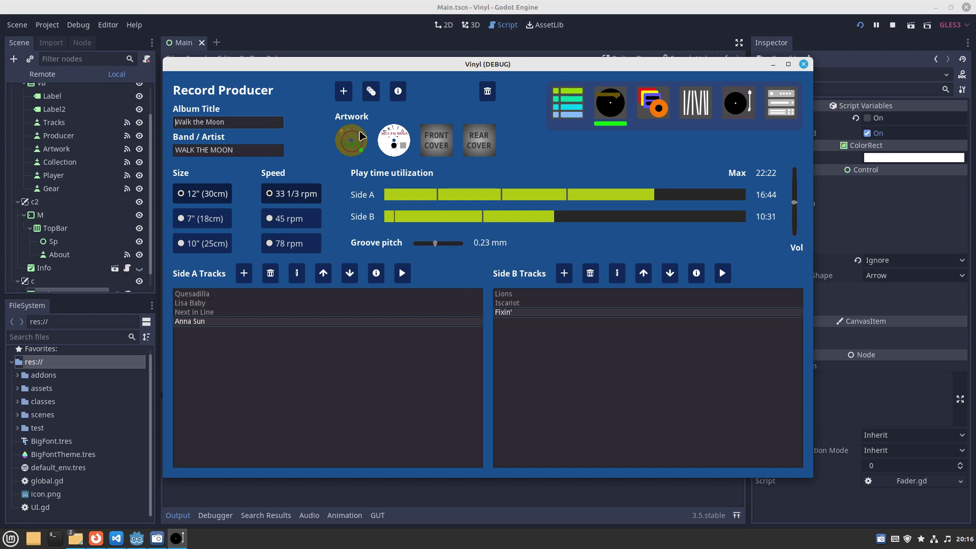
left_click(351, 146)
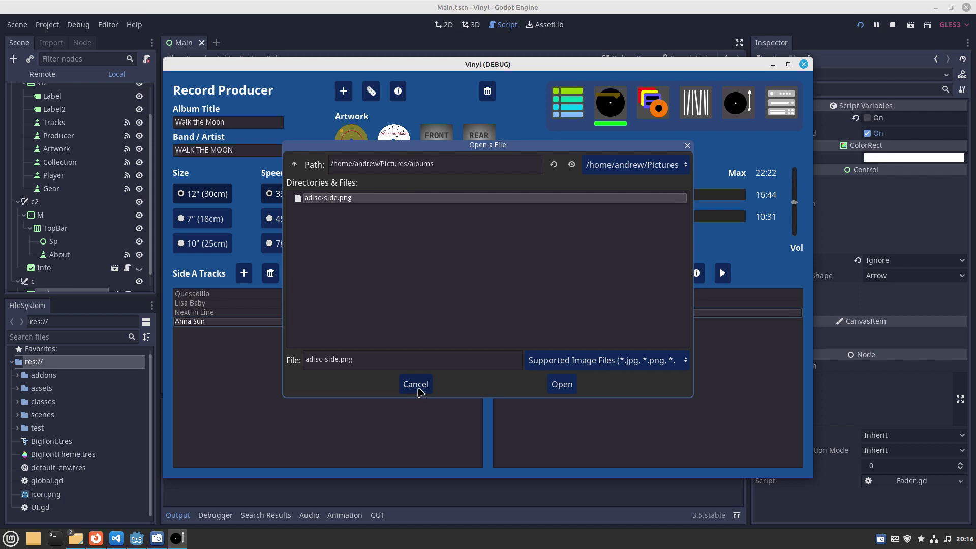
left_click(416, 385)
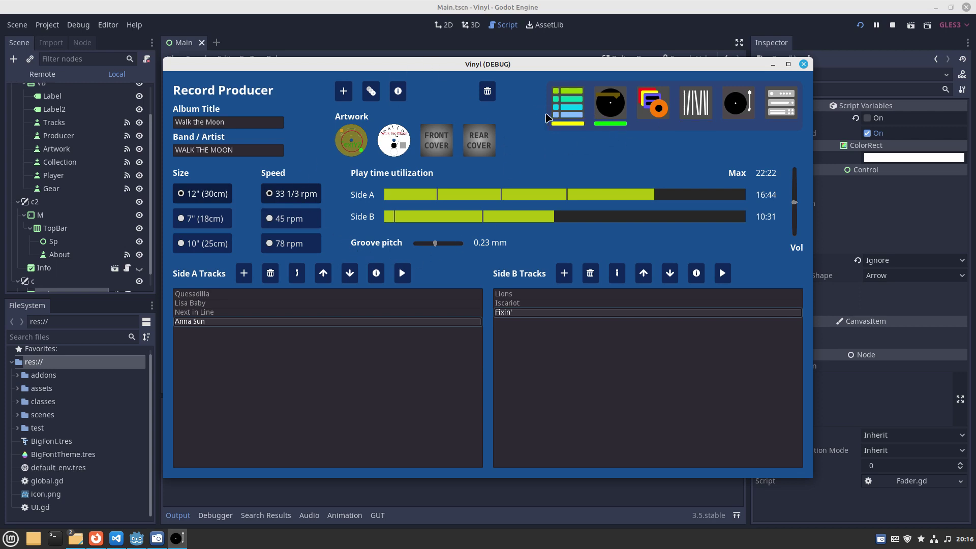
- Return to Album Artwork and set the page's background colour to dark green (1d4d1d)
left_click(655, 113)
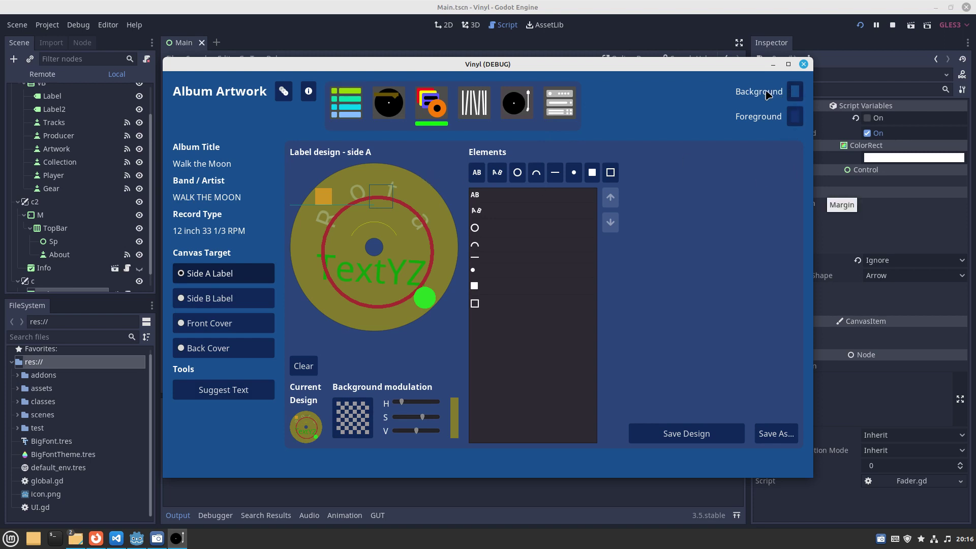
left_click(795, 94)
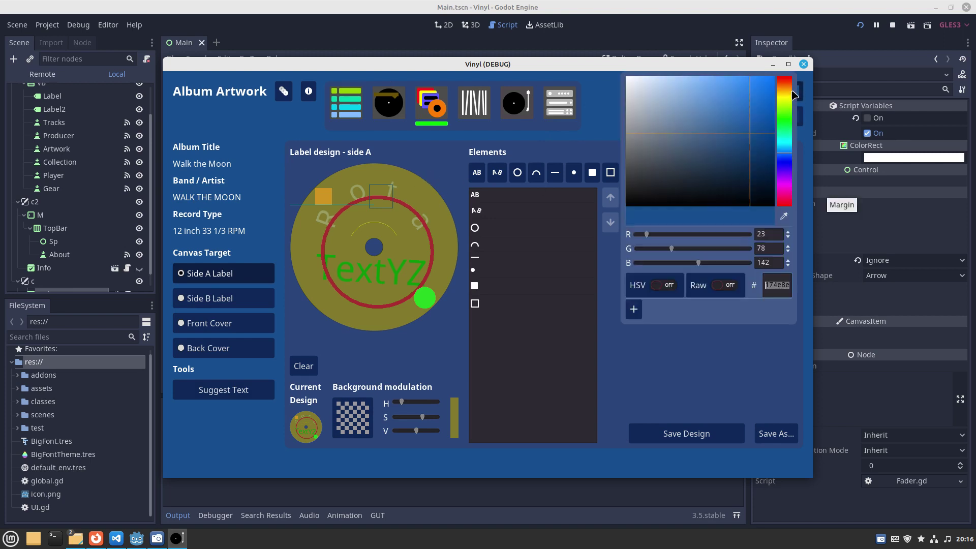
left_click(747, 115)
left_click(789, 100)
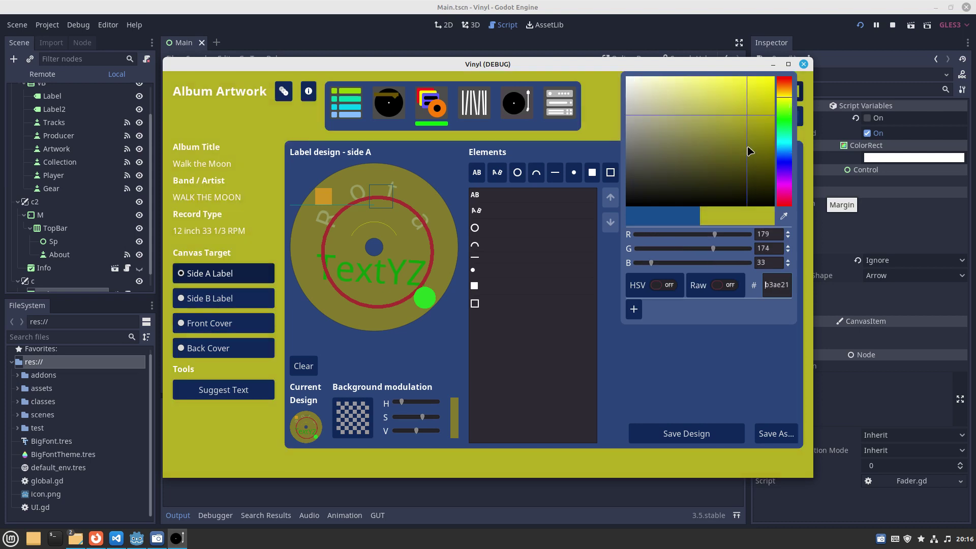
mouse_move(713, 156)
left_mouse_down()
mouse_move(722, 192)
mouse_move(720, 172)
left_mouse_up()
left_click(787, 124)
left_click_drag(786, 123, 783, 130)
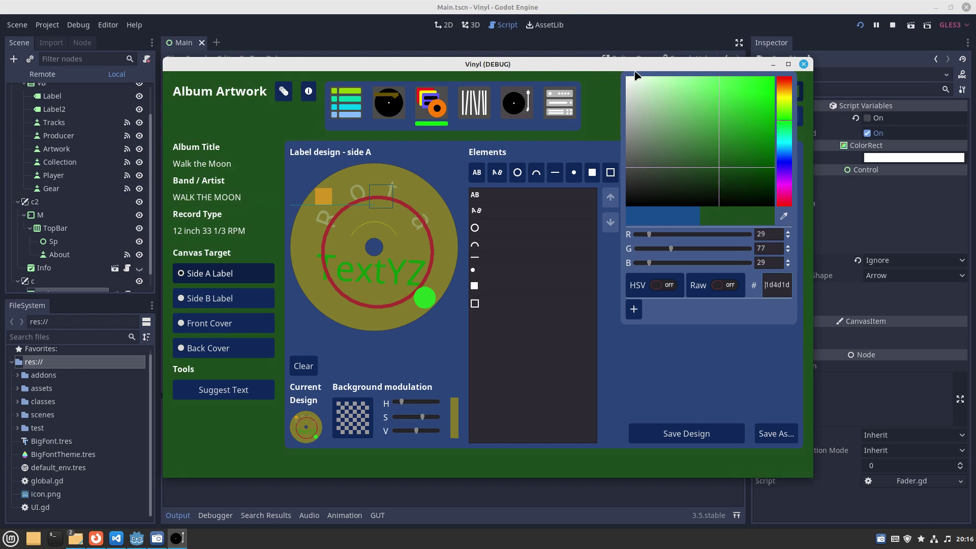
left_click_drag(613, 67, 614, 68)
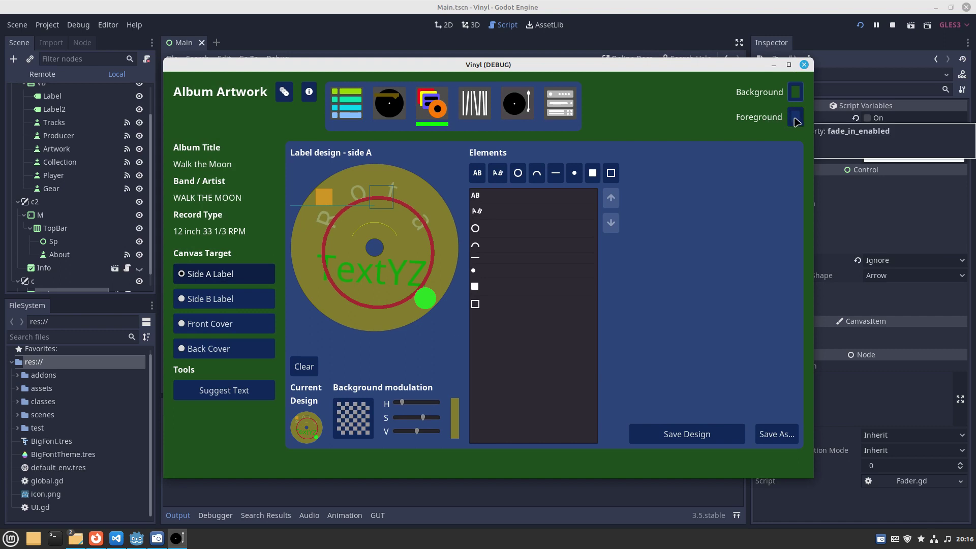
- Adjust the blue hue of the page's foreground colour and set the background colour to dark teal (1d434d)
left_click(795, 118)
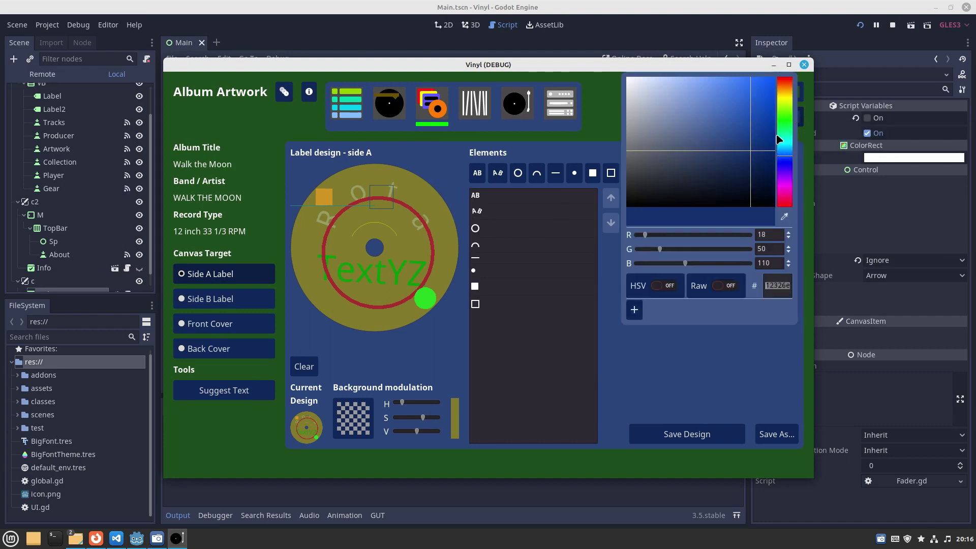
left_click(790, 157)
left_click(593, 106)
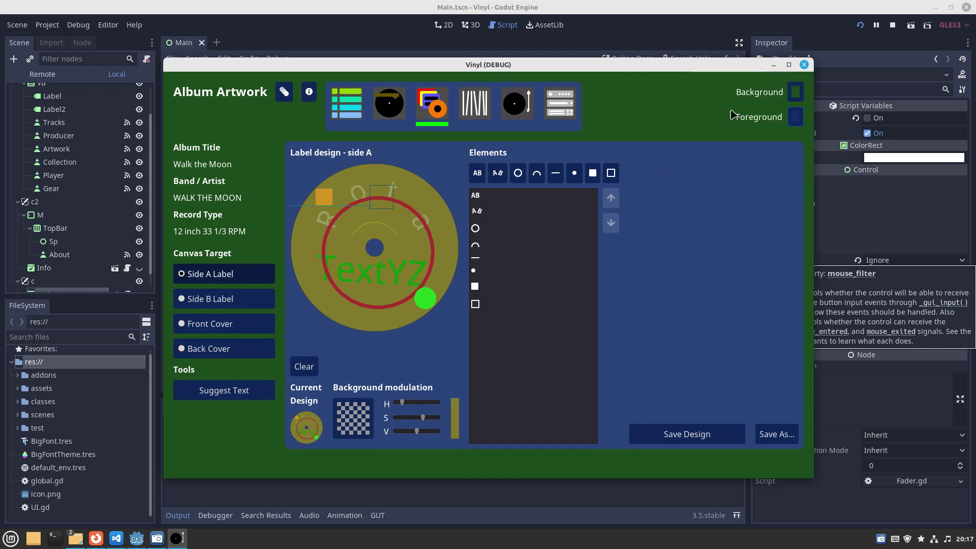
left_click(798, 93)
left_click_drag(790, 163, 791, 149)
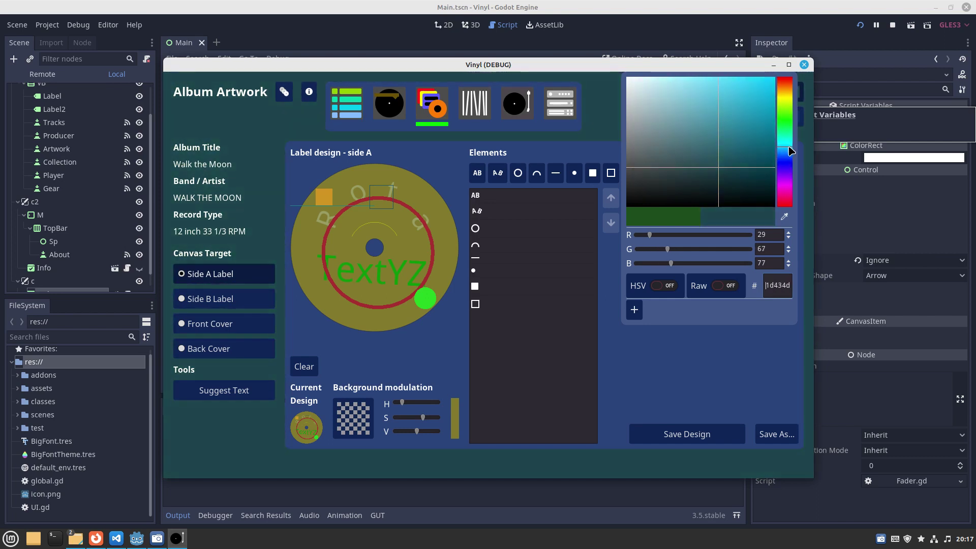
left_click(605, 107)
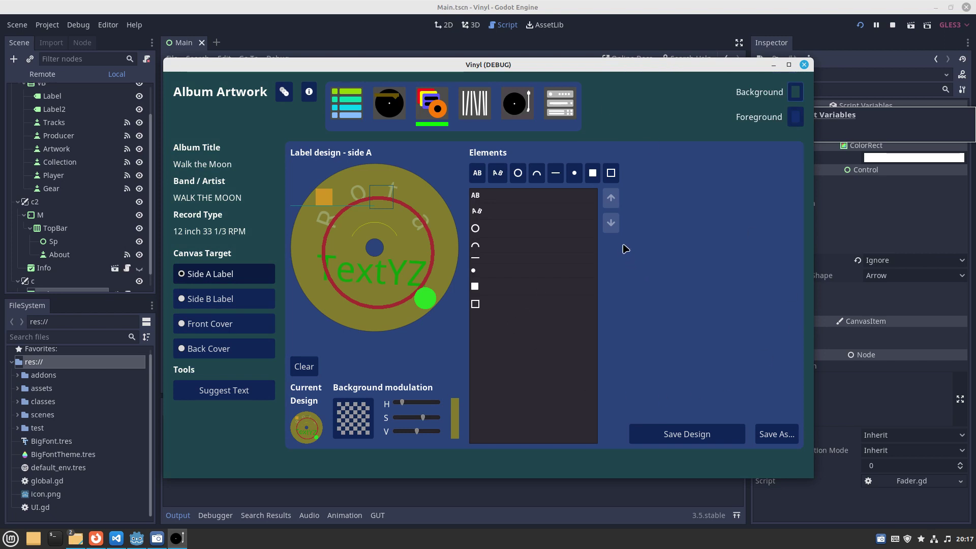
- Open the Music Collection and view the details of the Seven Inch, Test1 and Temp albums on the shelf
left_click(477, 112)
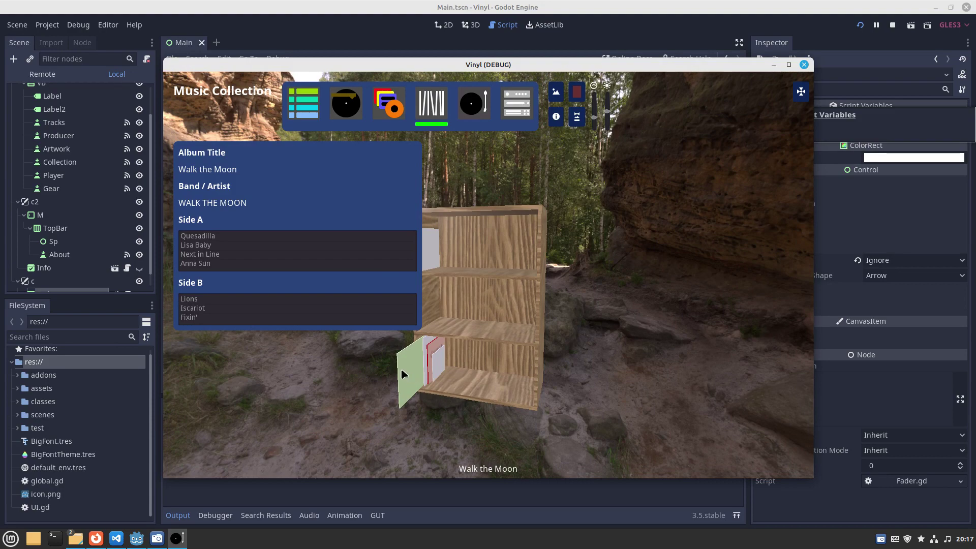
left_click(442, 368)
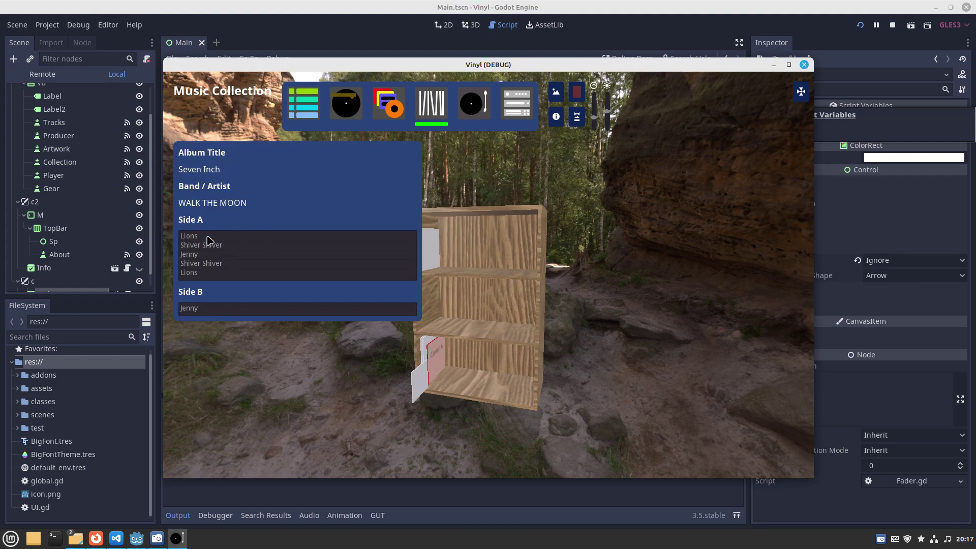
left_click(435, 357)
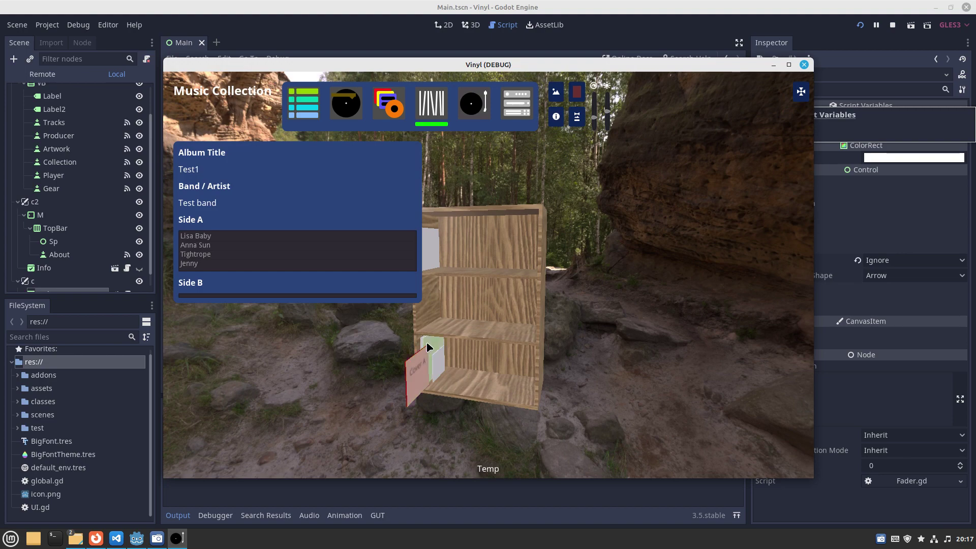
left_click(427, 348)
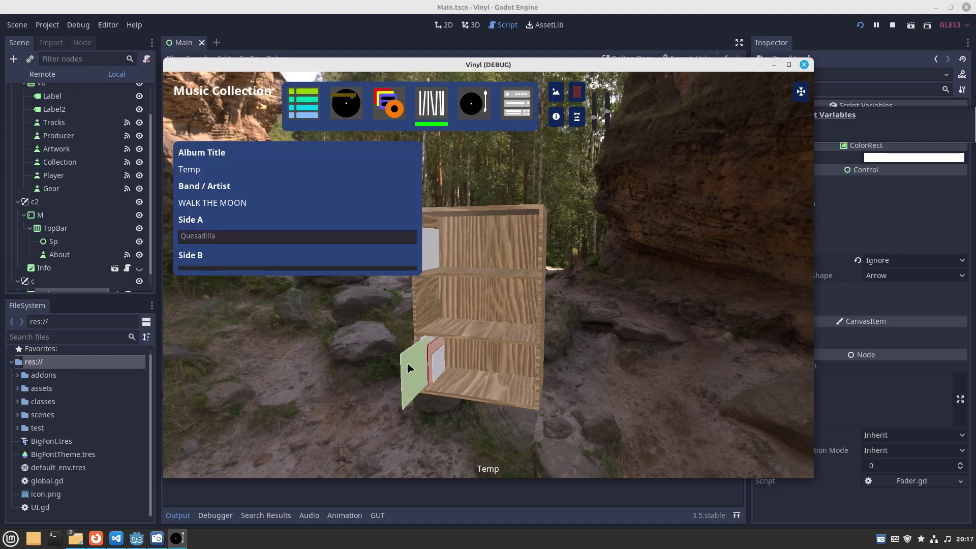
- Select the Walk the Moon album, inspect the shelf from other angles and distances, and reset the 3D view
left_click_drag(448, 392, 535, 466)
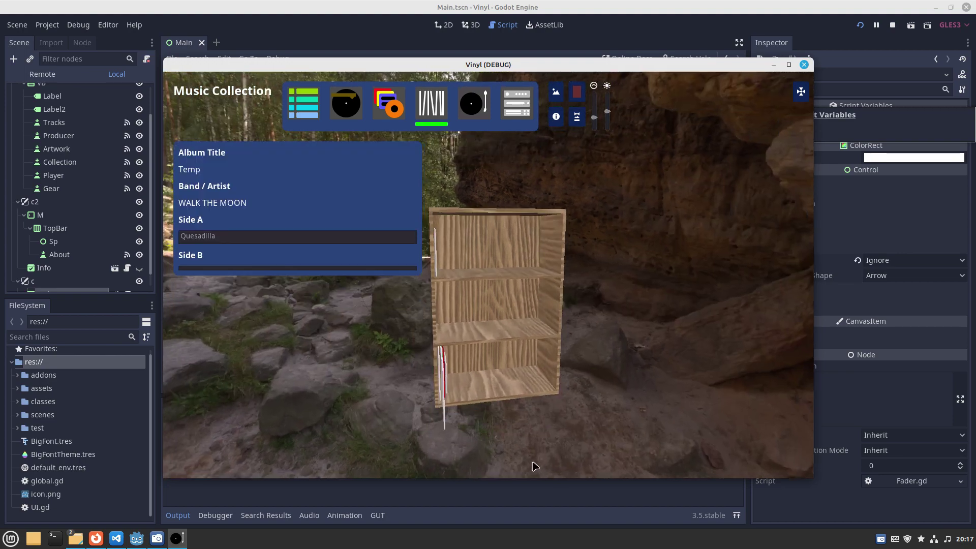
left_click(442, 402)
left_click_drag(612, 427, 592, 362)
scroll(579, 393, "up", 5)
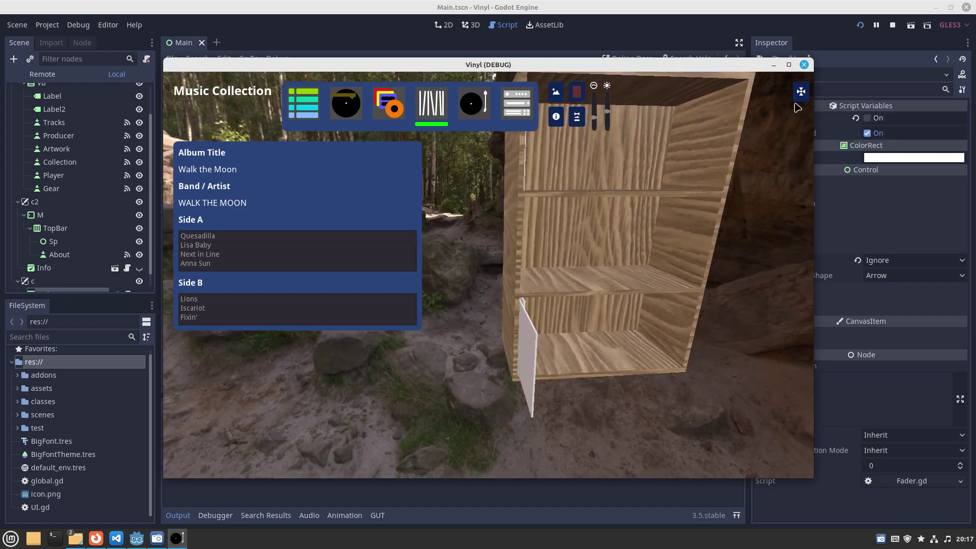
scroll(743, 232, "up", 3)
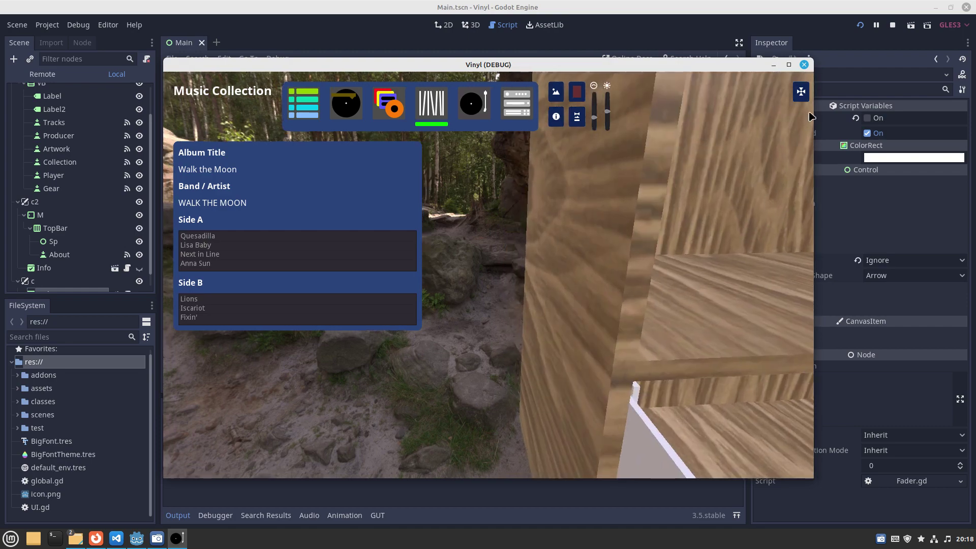
left_click(800, 94)
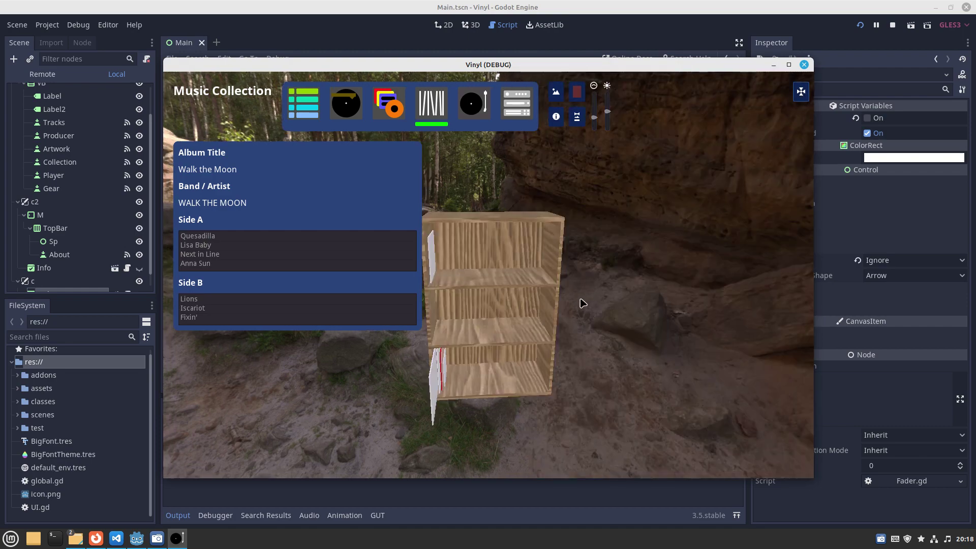
- Read the Music Library help on selecting, playing and moving albums, and close it
left_click(556, 119)
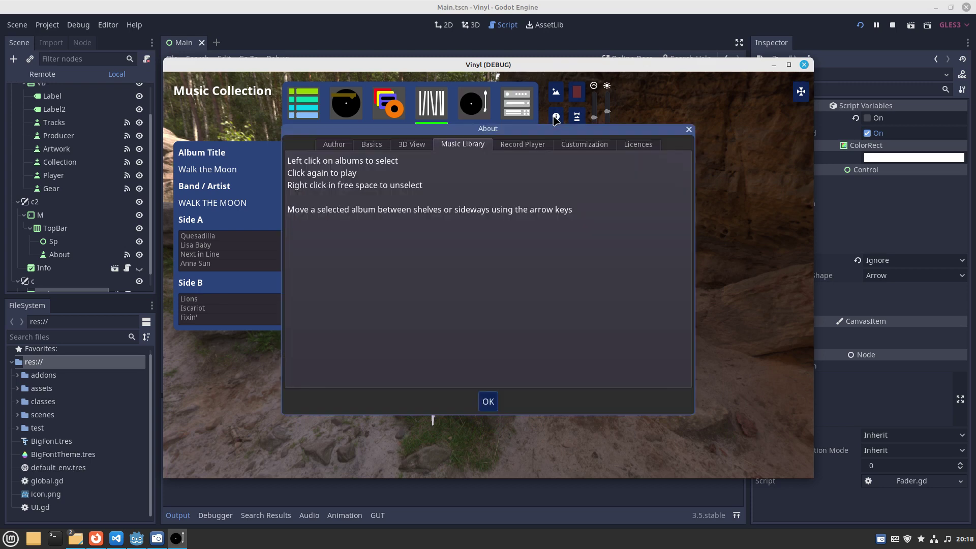
left_click(689, 131)
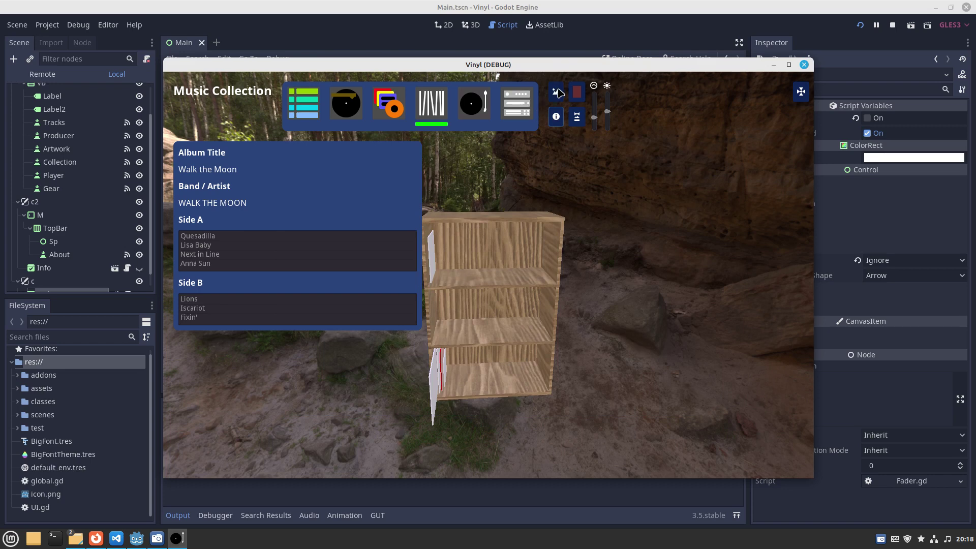
- Browse the available HDR environment images without choosing one, and view the shelf from other angles
left_click(557, 93)
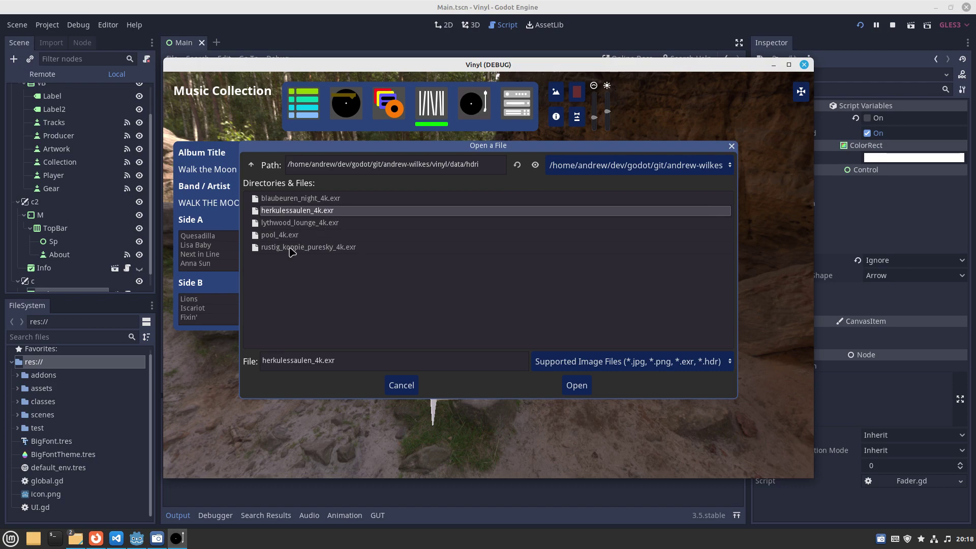
left_click(400, 387)
left_click_drag(678, 256, 626, 293)
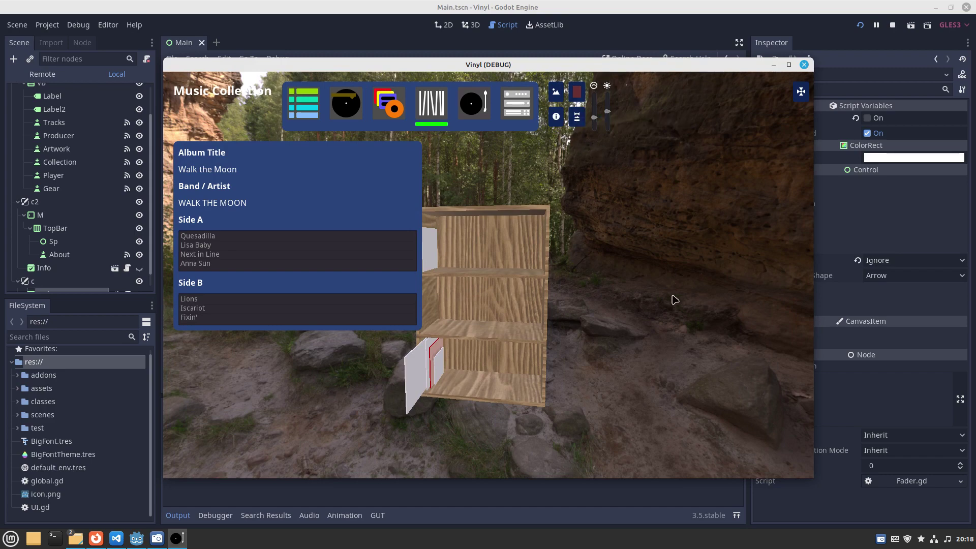
mouse_move(673, 297)
left_mouse_down()
mouse_move(666, 304)
mouse_move(652, 279)
mouse_move(678, 279)
left_mouse_up()
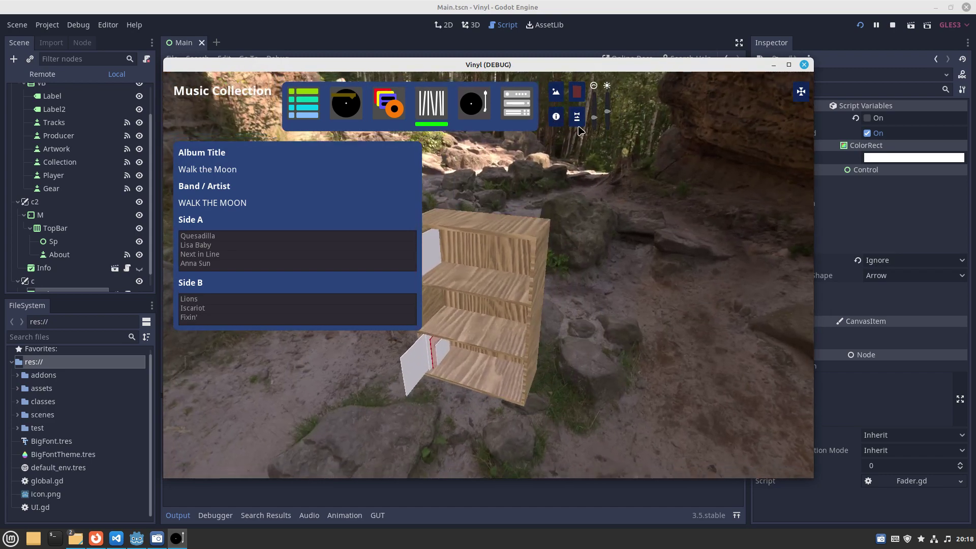
- Switch the Music Collection background to a solid colour and set that colour to dark green
left_click(577, 120)
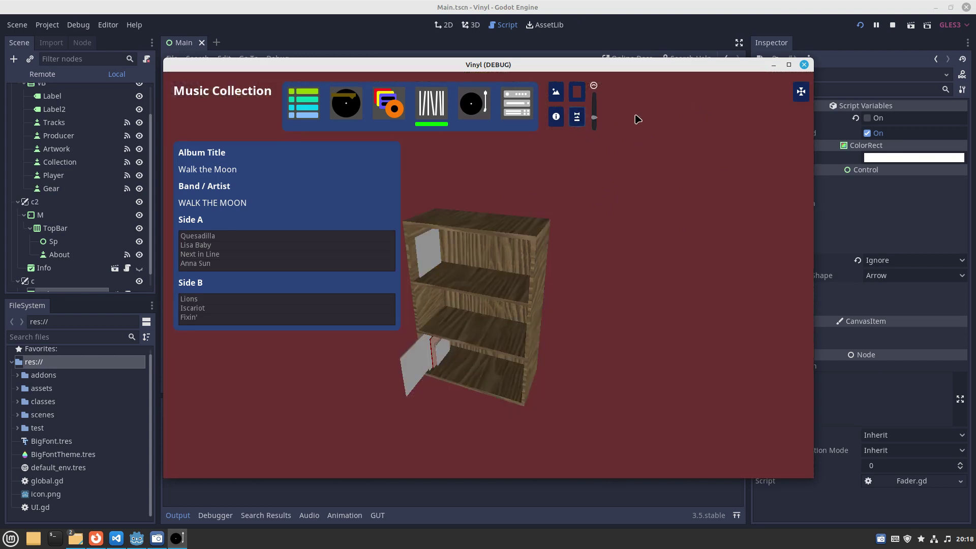
left_click(577, 94)
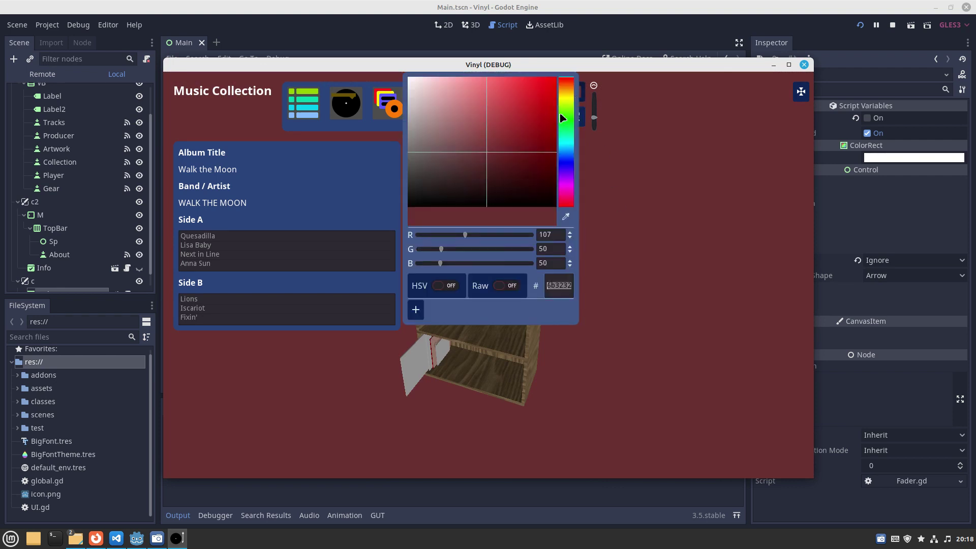
left_click(564, 117)
left_click_drag(526, 150, 504, 166)
left_click(712, 210)
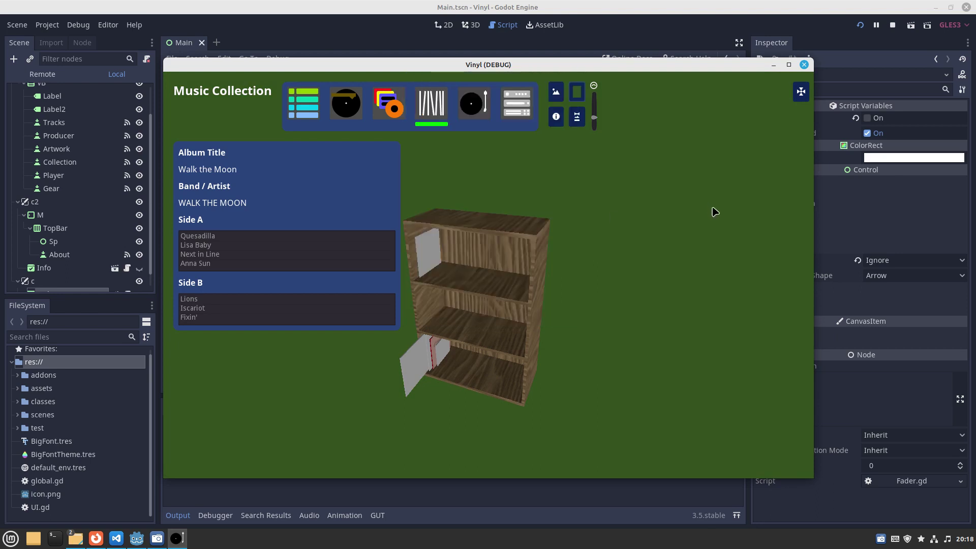
- Cycle repeatedly through the solid colour and environment image background modes, ending on the forest environment with both light controls available
left_click(577, 118)
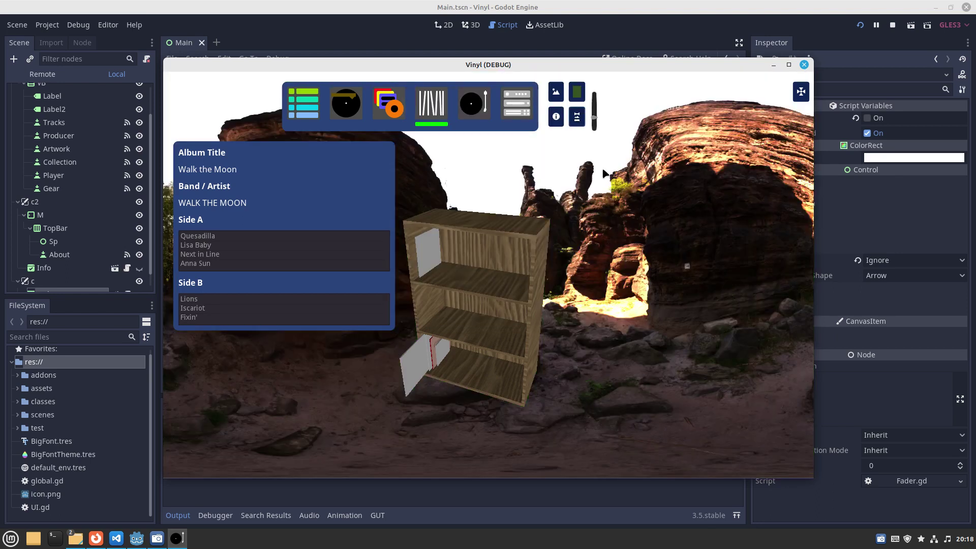
left_click(577, 118)
left_click(577, 118)
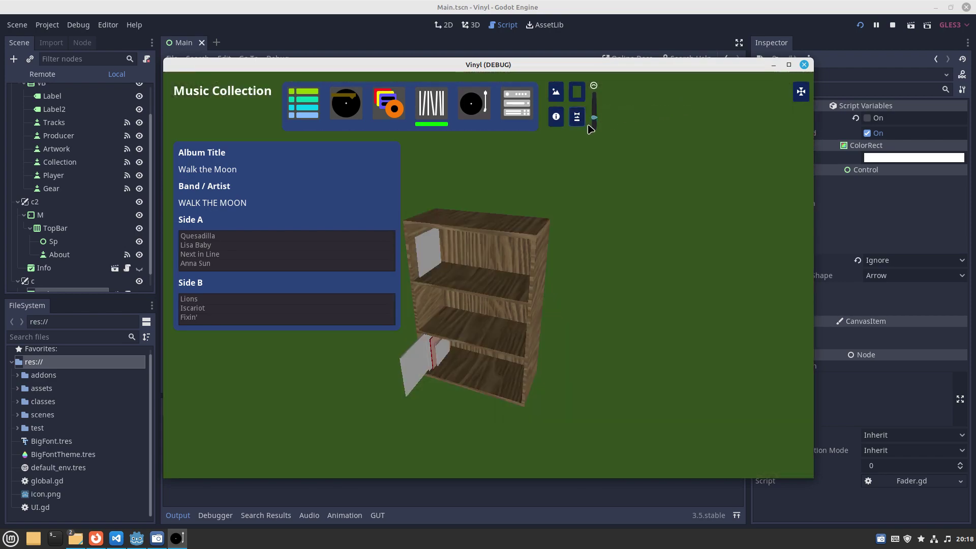
left_click(577, 116)
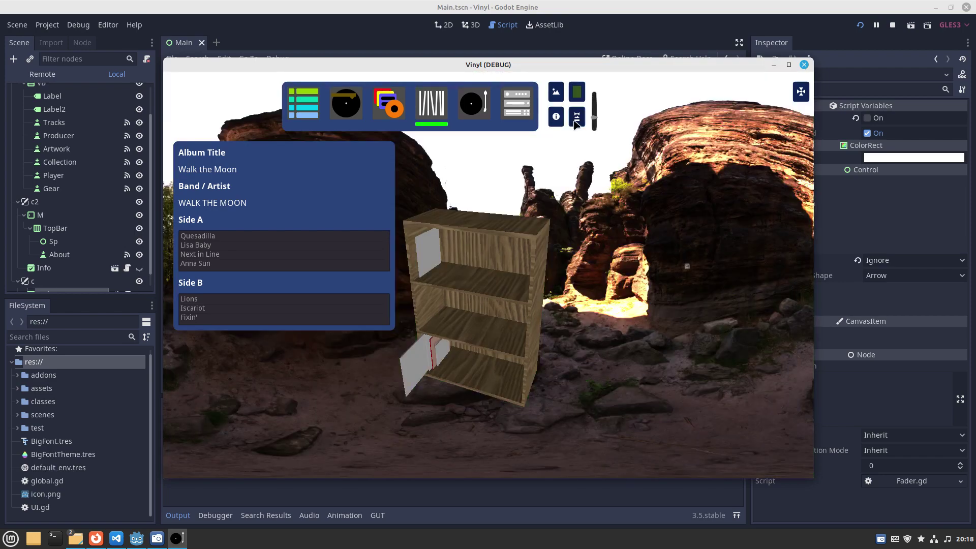
left_click(576, 119)
left_click(579, 119)
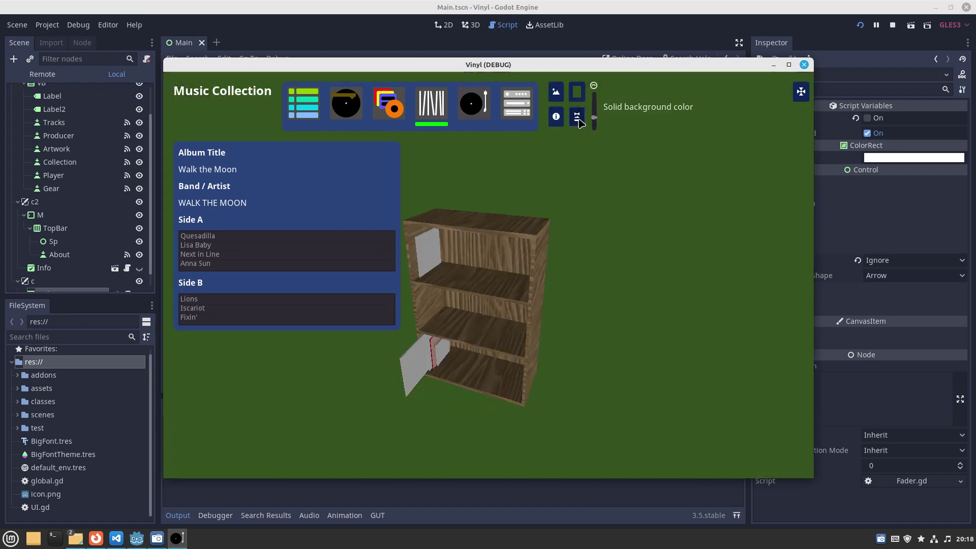
left_click(577, 118)
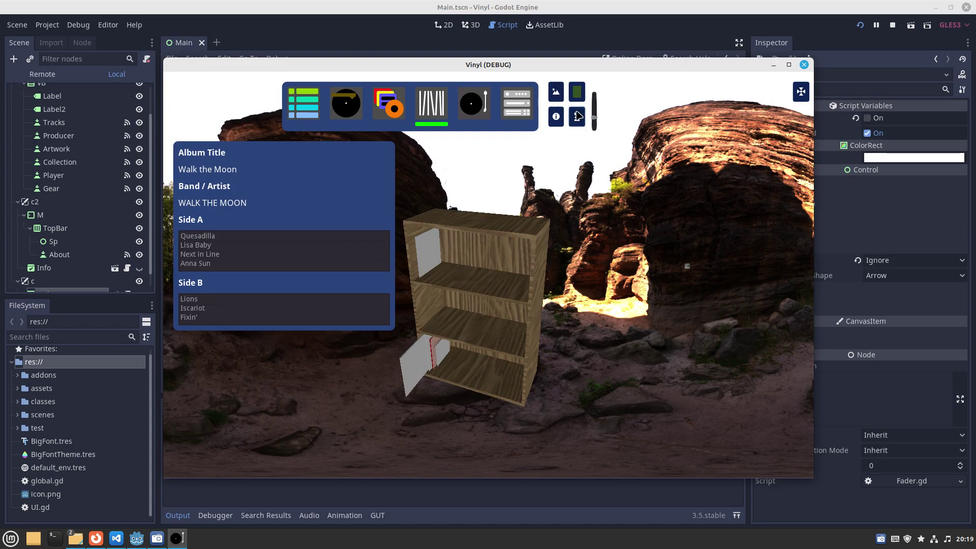
left_click(579, 117)
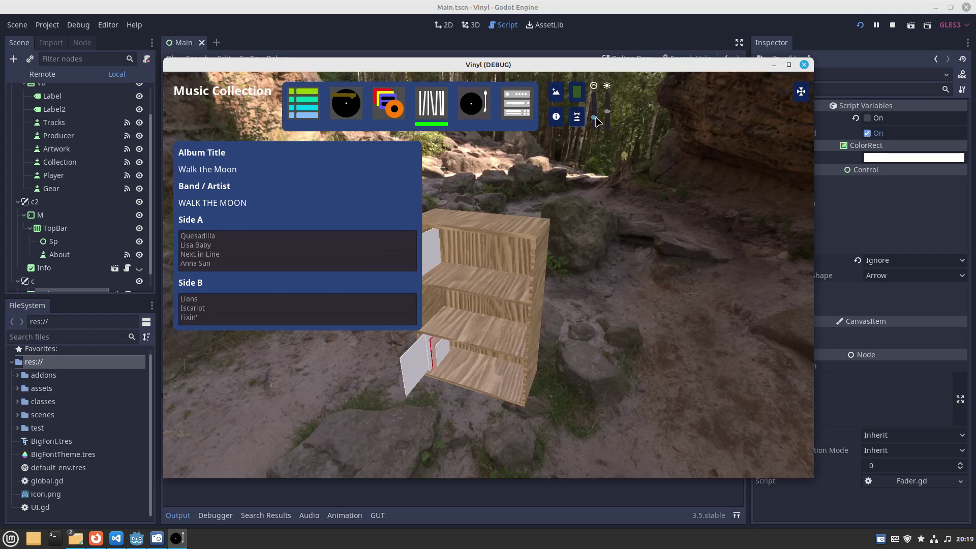
- Lower the shelf's light level and the environment brightness, and inspect the lighting on the shelf from below
mouse_move(596, 118)
left_mouse_down()
mouse_move(603, 100)
mouse_move(600, 120)
left_mouse_up()
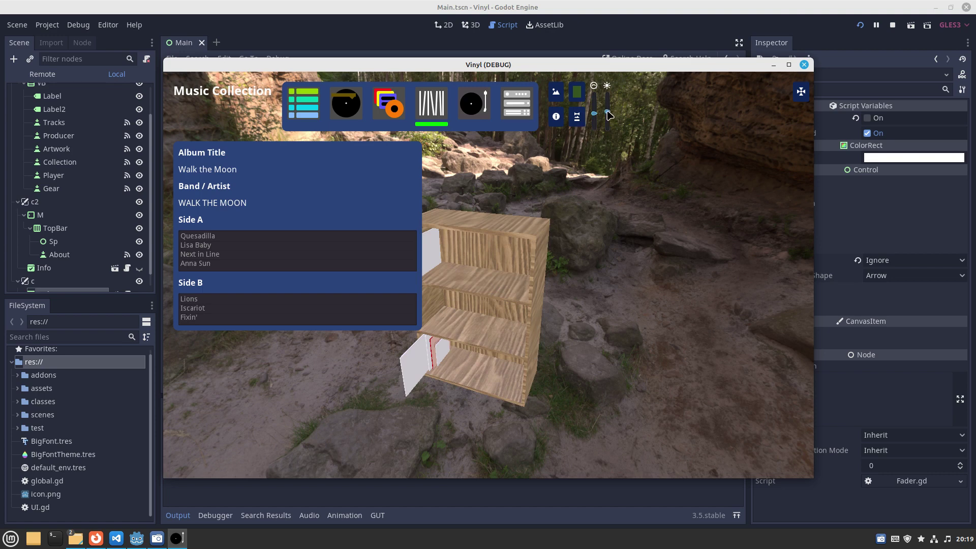
mouse_move(598, 118)
left_mouse_down()
mouse_move(596, 138)
mouse_move(594, 130)
left_mouse_up()
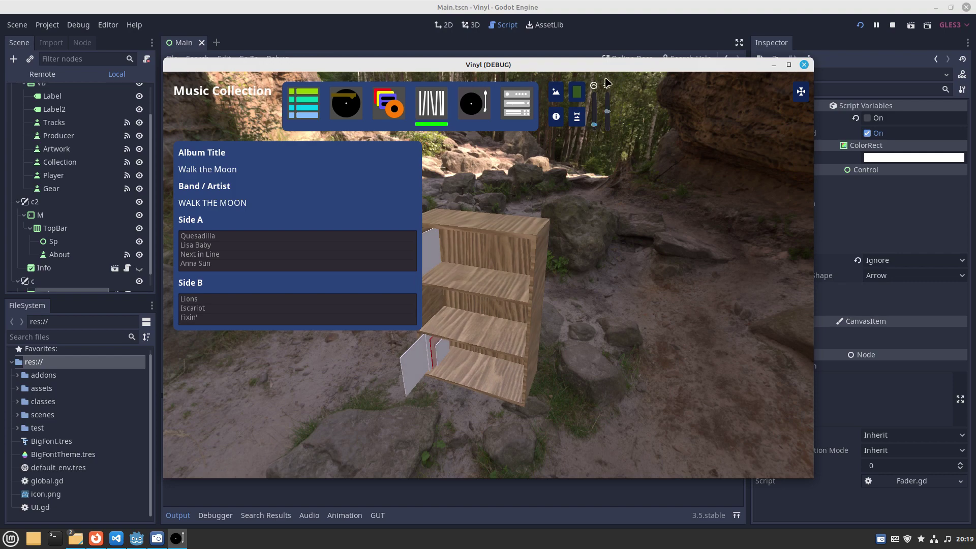
scroll(610, 113, "up", 2)
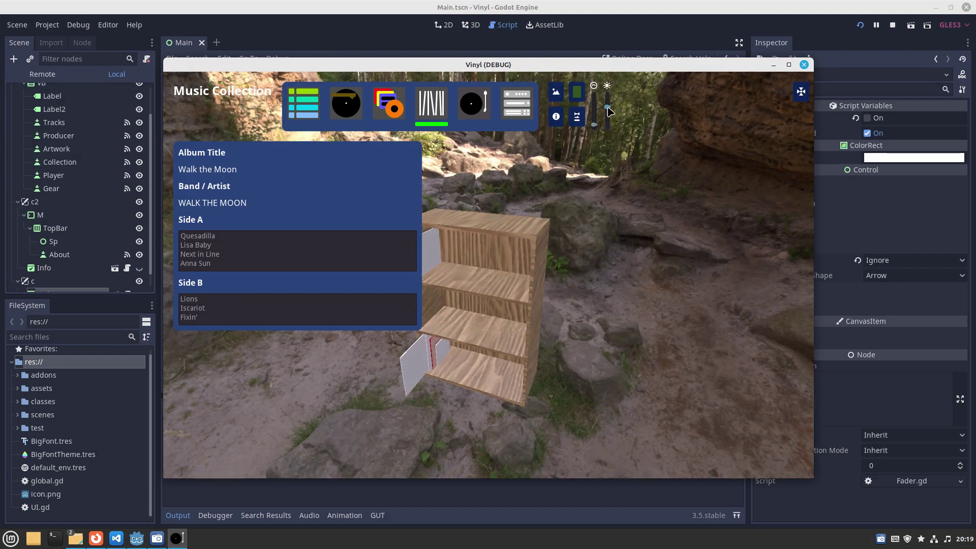
scroll(610, 113, "down", 1)
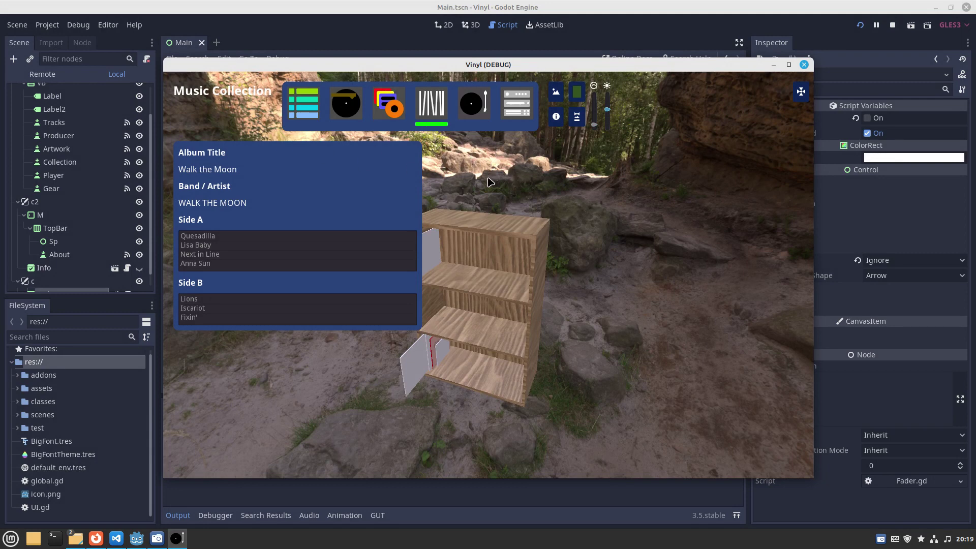
left_click_drag(551, 189, 606, 131)
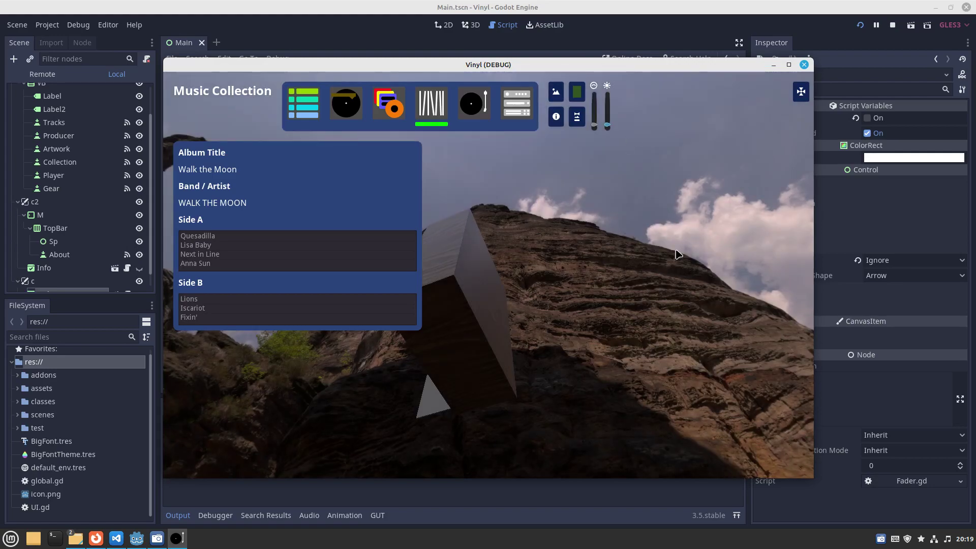
left_click_drag(641, 325, 619, 313)
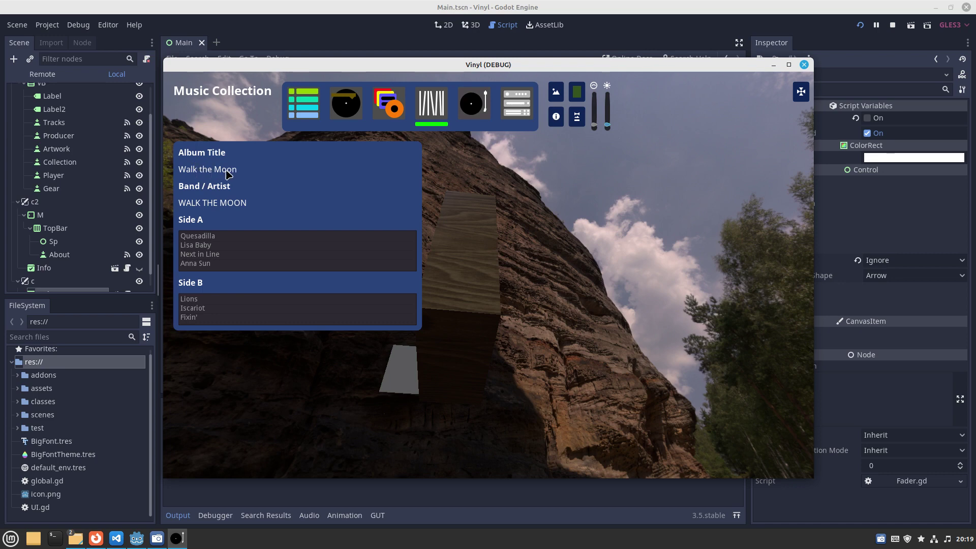
- Visit the Record Player page, return to the shelf, and load the Walk the Moon album into the player from there
left_click(481, 105)
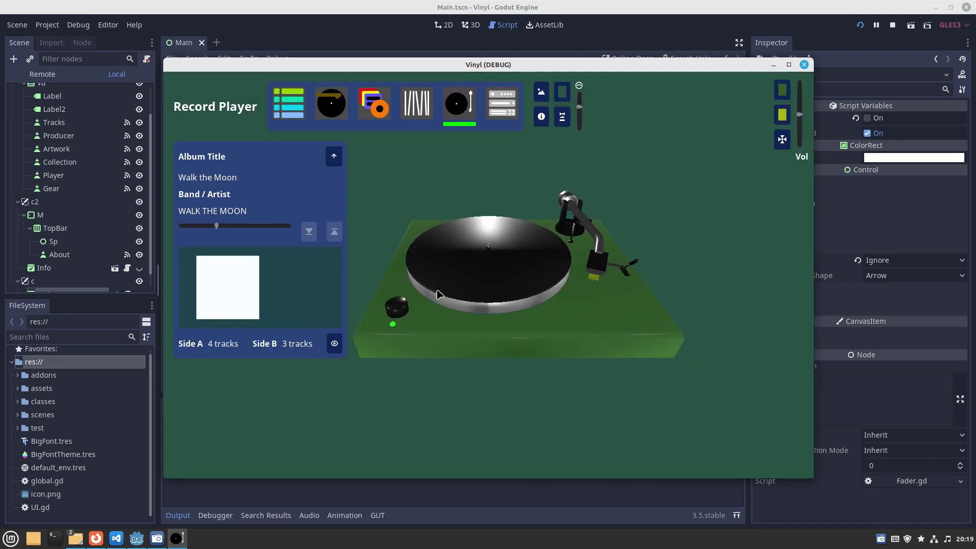
left_click(421, 109)
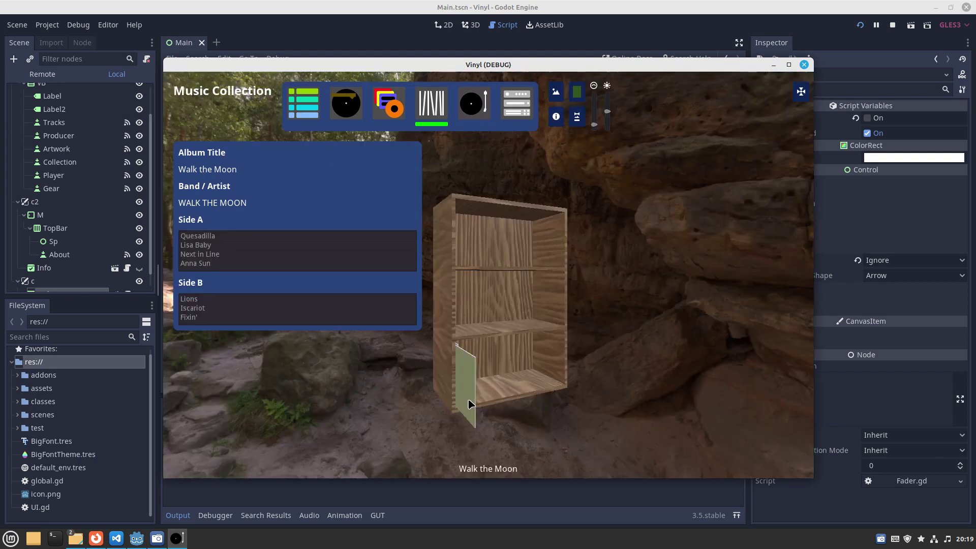
left_click_drag(506, 375, 444, 374)
left_click(436, 363)
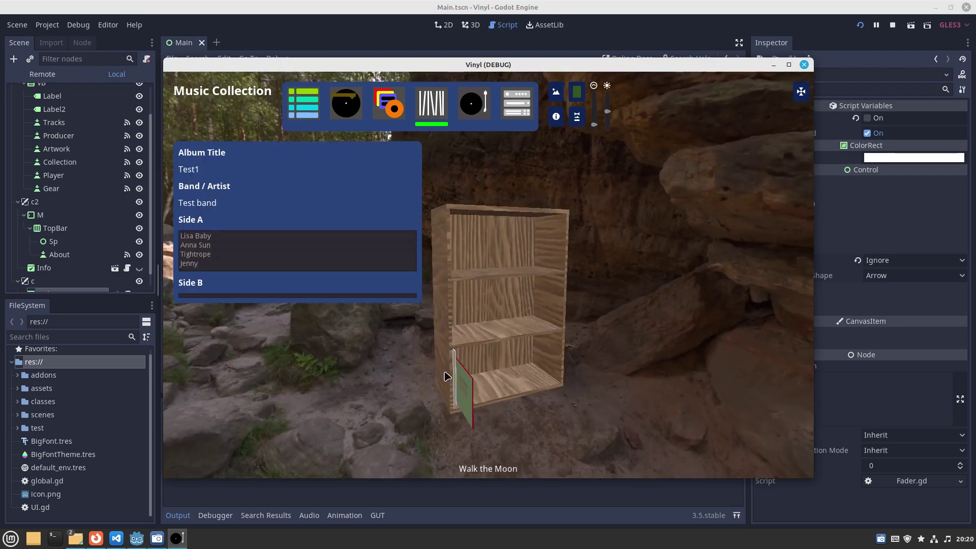
left_click(457, 377)
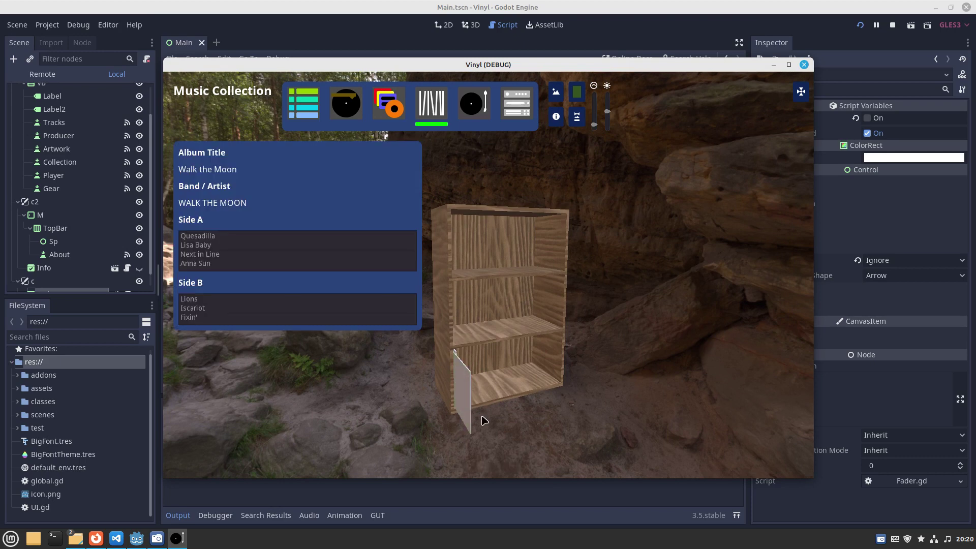
double_click(464, 401)
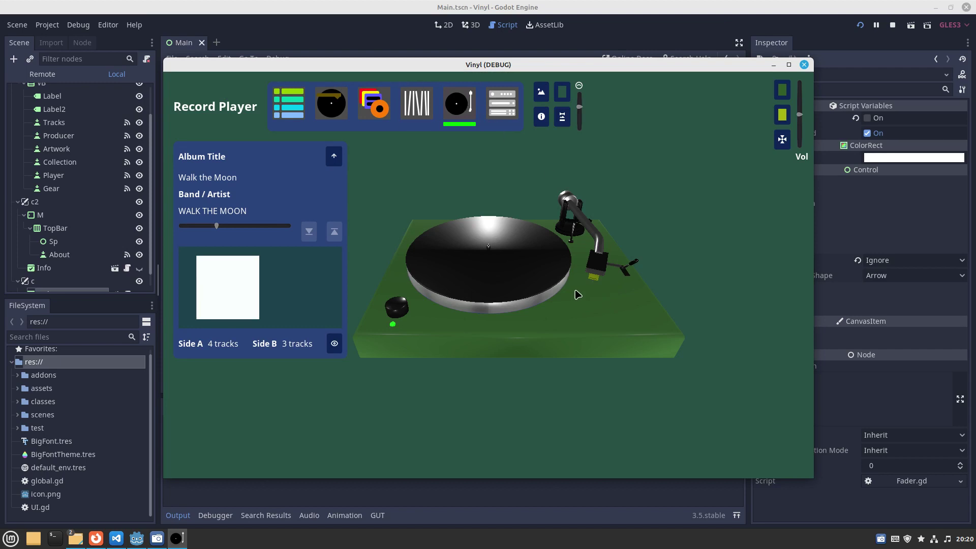
- Show the night-time environment image behind the record player and check the colour of the player's base
left_click_drag(663, 177, 701, 233)
left_click(563, 91)
left_click(785, 93)
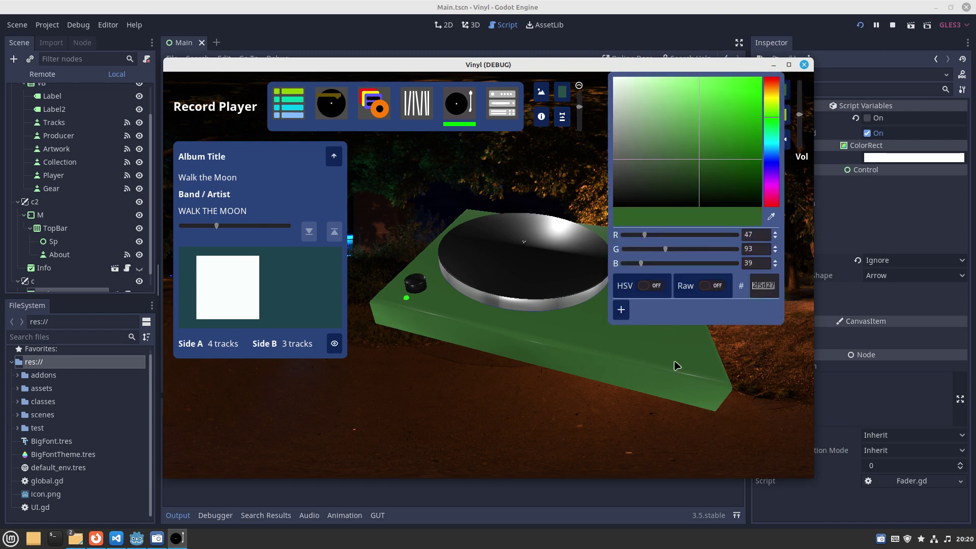
left_click(752, 376)
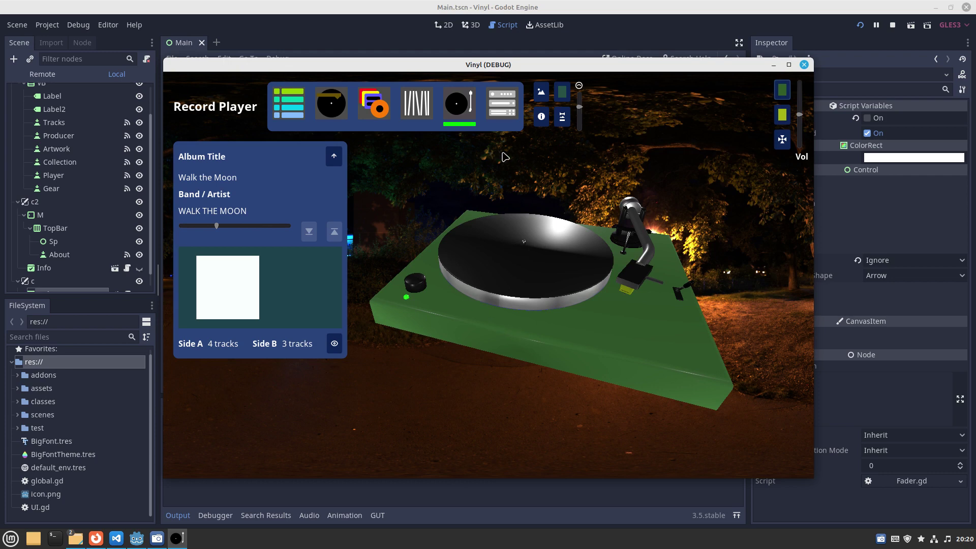
- Set the record player's base colour to teal (275d53) and view it from a lower angle
left_click(784, 92)
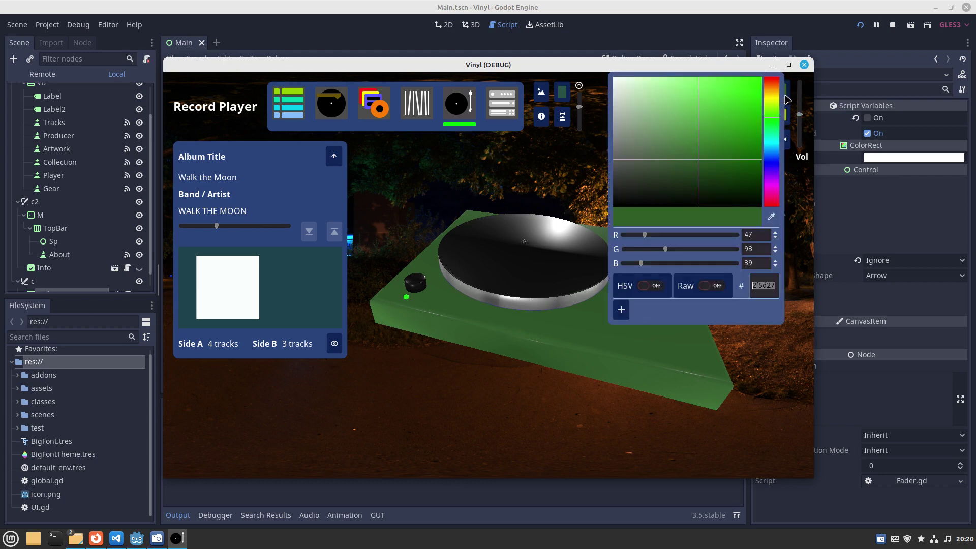
mouse_move(770, 145)
left_mouse_down()
mouse_move(769, 156)
mouse_move(769, 142)
left_mouse_up()
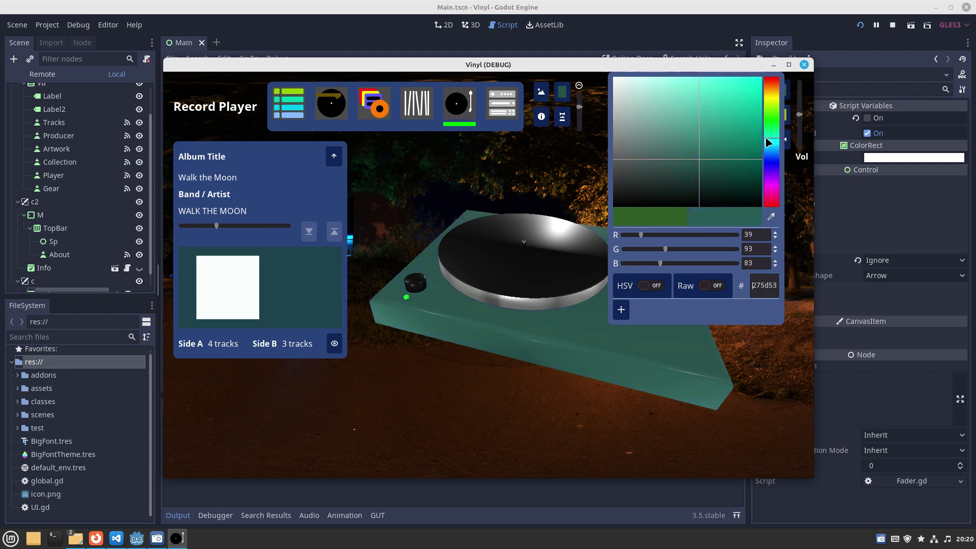
left_click(592, 144)
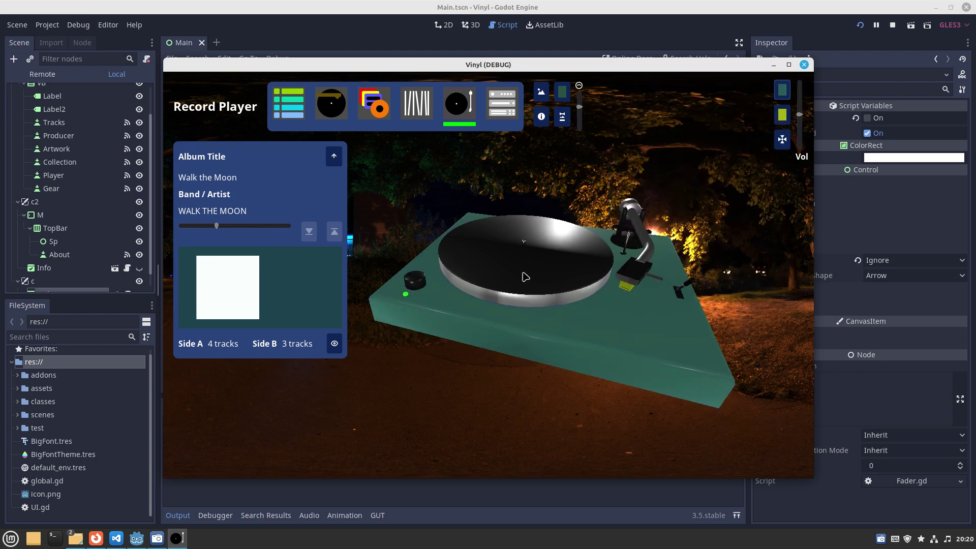
left_click_drag(732, 348, 744, 327)
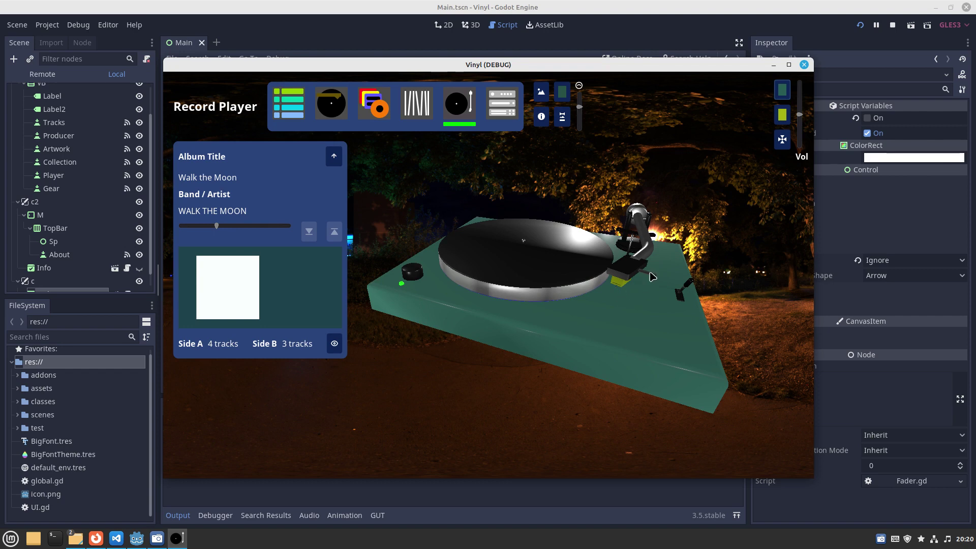
- Set the colour of the tonearm's cartridge to orange (b16310)
left_click(784, 115)
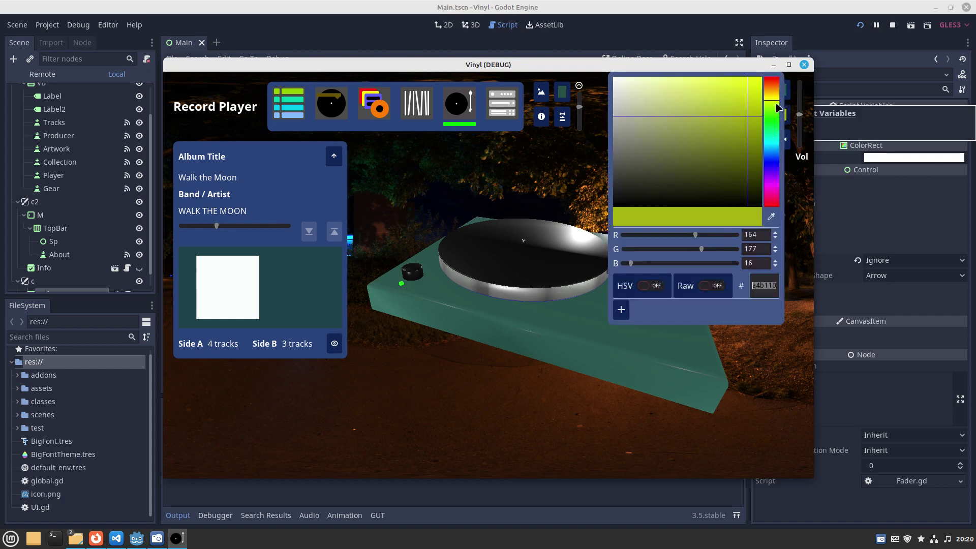
left_click_drag(773, 102, 775, 92)
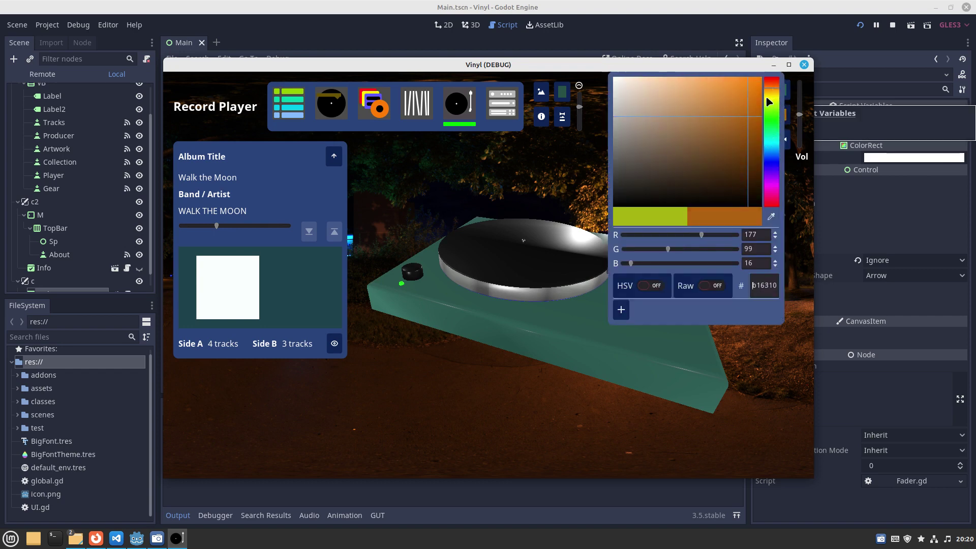
left_click(568, 153)
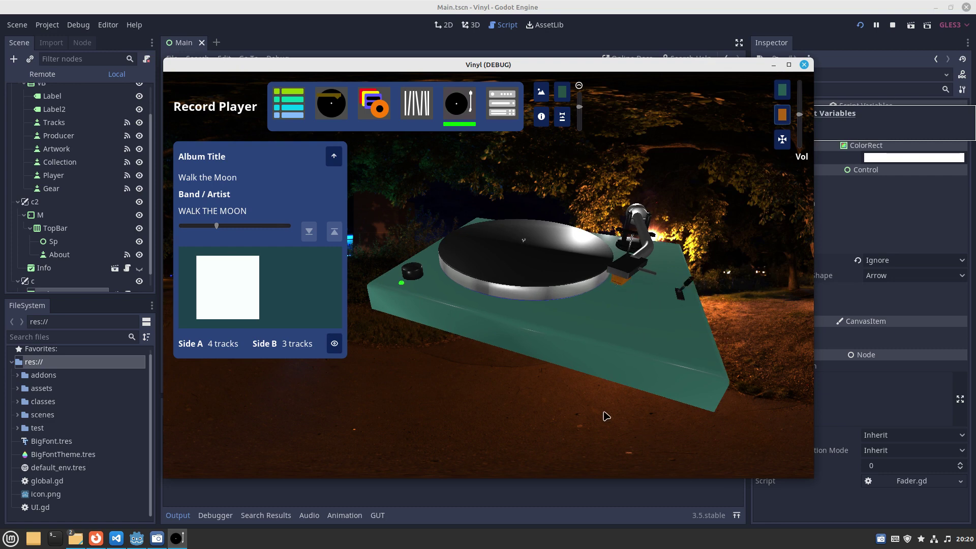
- Turn the turntable's speed knob through its settings, including 78 RPM
left_click(416, 280)
left_click(415, 272)
left_click(413, 272)
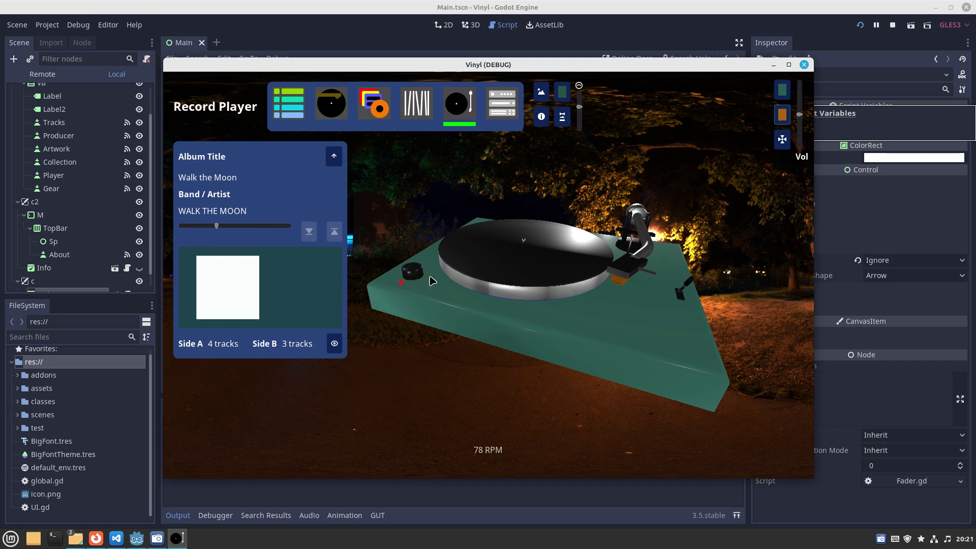
left_click(395, 267)
left_click(412, 272)
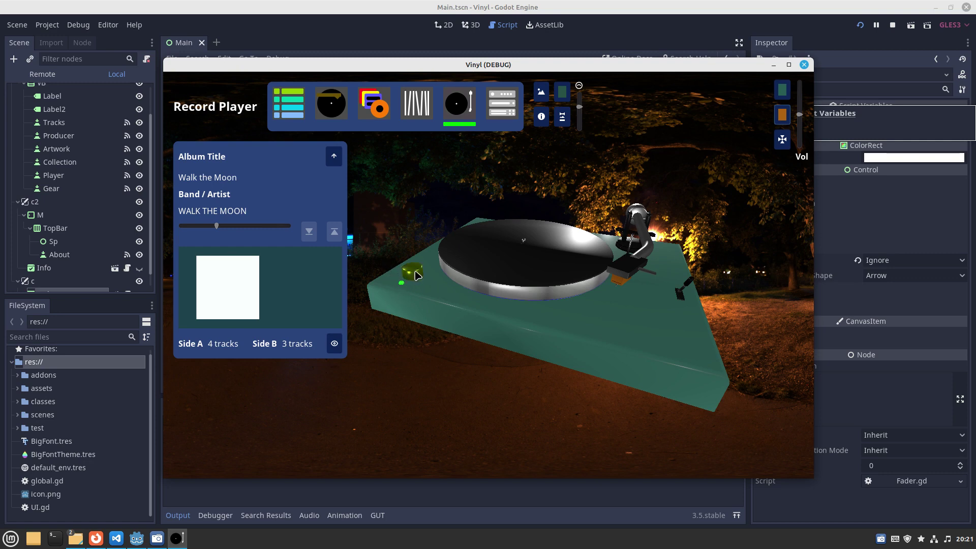
left_click(414, 275)
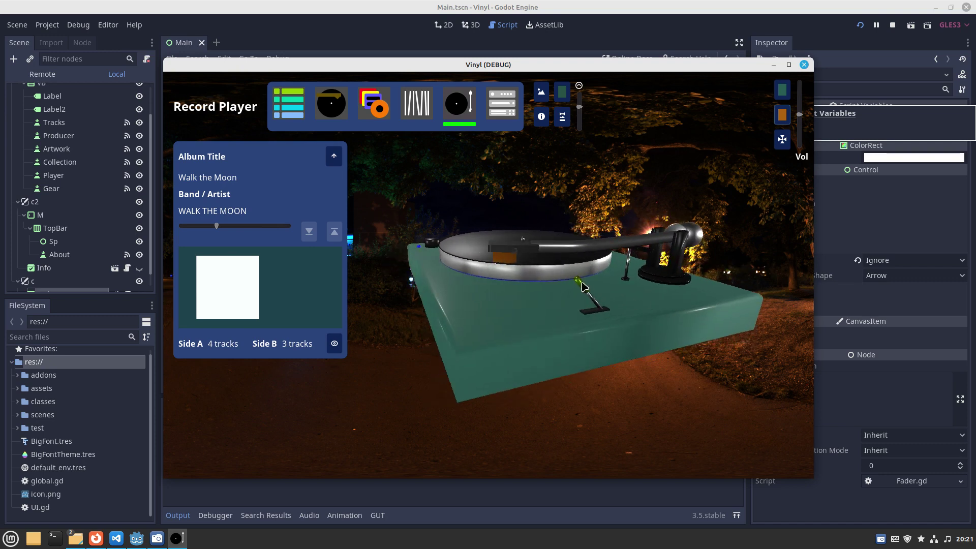
- Raise and lower the tonearm several times with the turntable's cue lever, finishing with it lowered
left_click(583, 286)
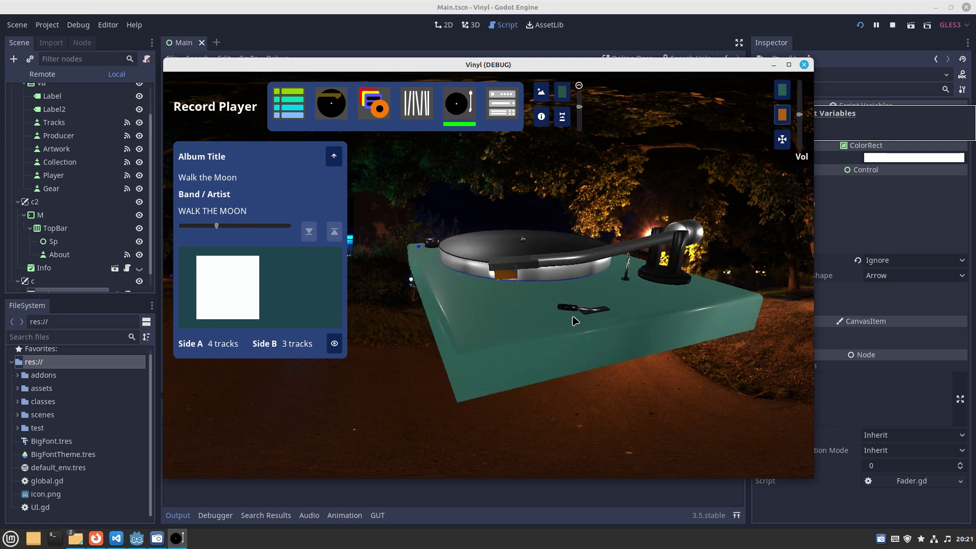
left_click(581, 309)
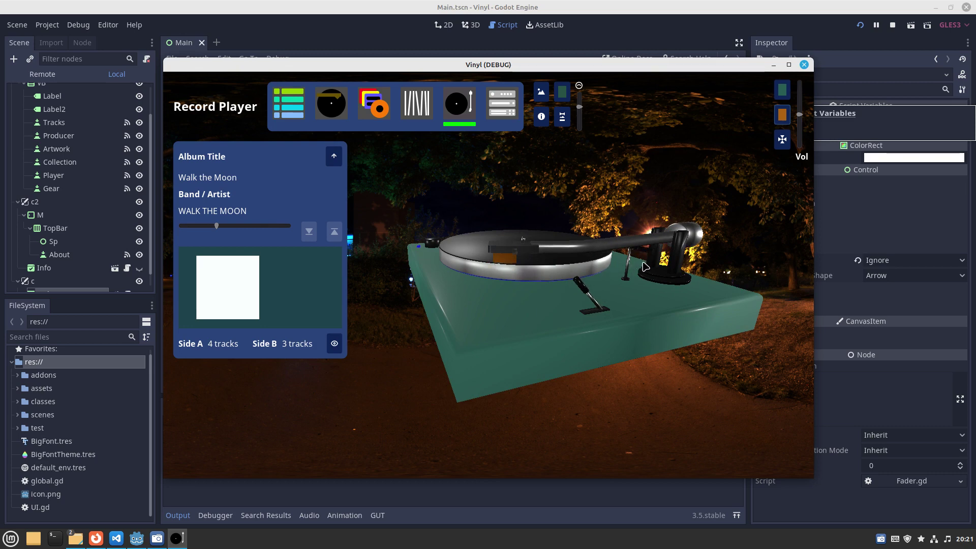
left_click(585, 290)
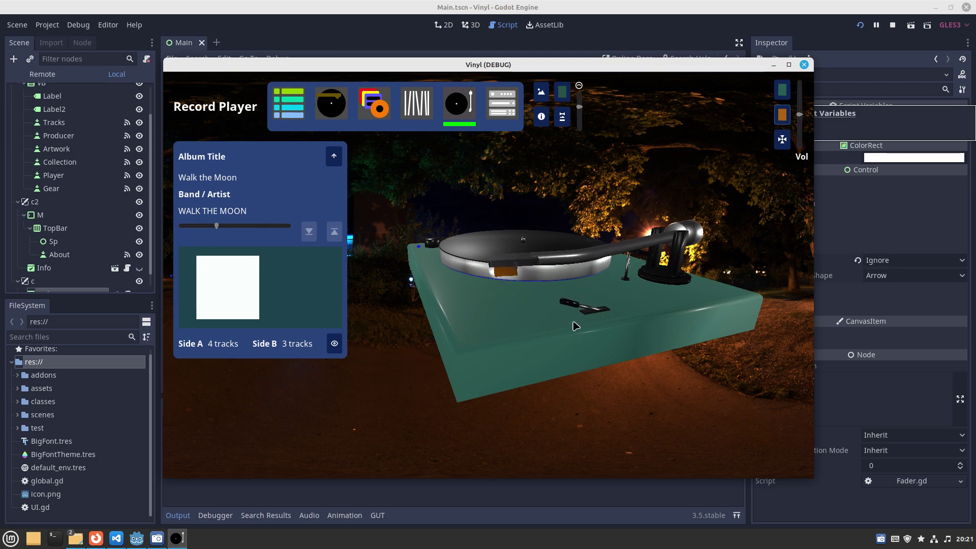
left_click(566, 311)
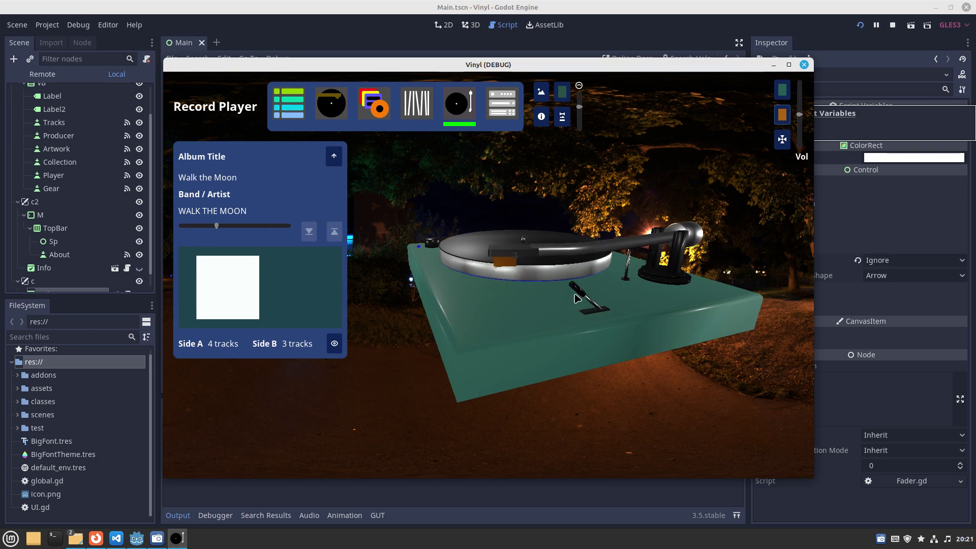
left_click(566, 322)
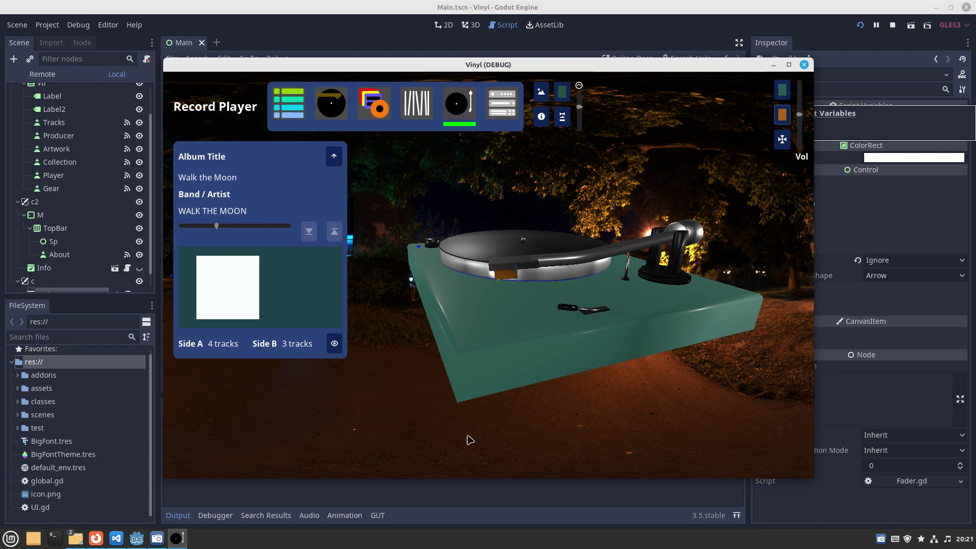
- Swing the tonearm between the platter and its rest by its finger lift, and view the player from other angles
left_click_drag(506, 422, 451, 399)
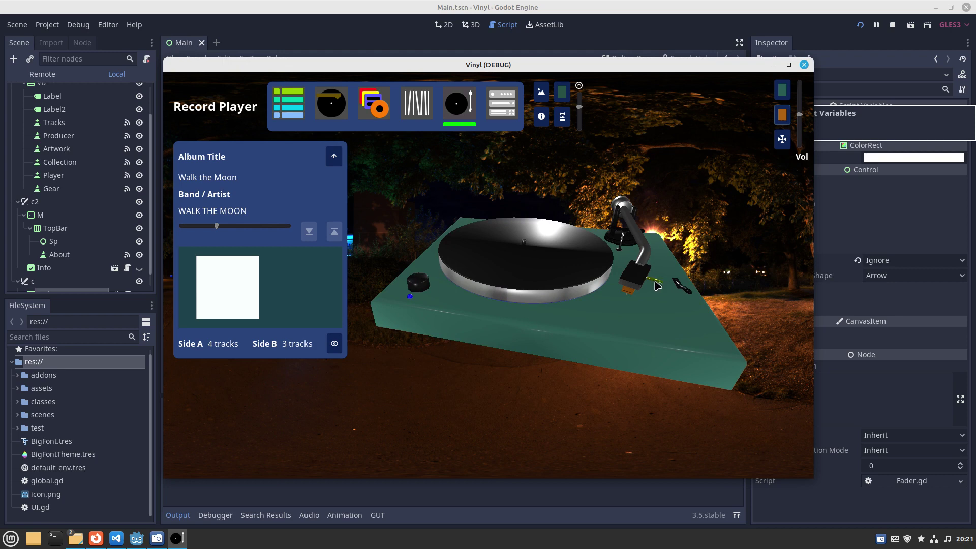
left_click_drag(657, 286, 589, 270)
left_click_drag(653, 295, 701, 297)
left_click_drag(662, 256, 596, 266)
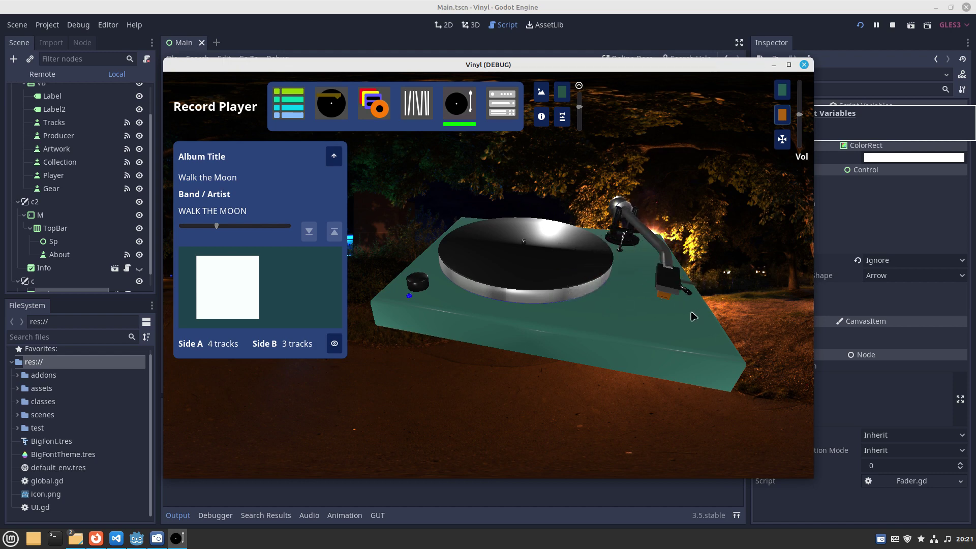
left_click_drag(749, 337, 671, 295)
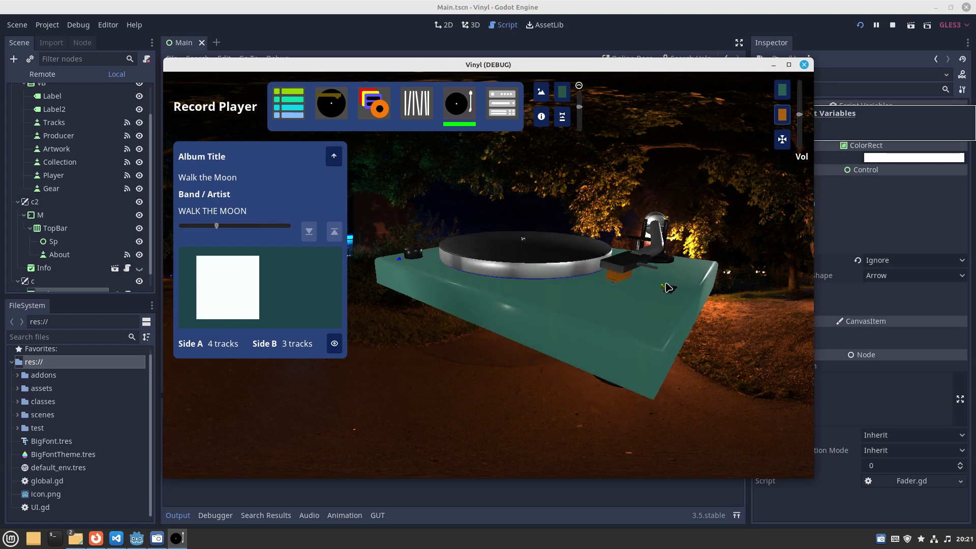
left_click_drag(564, 361, 503, 338)
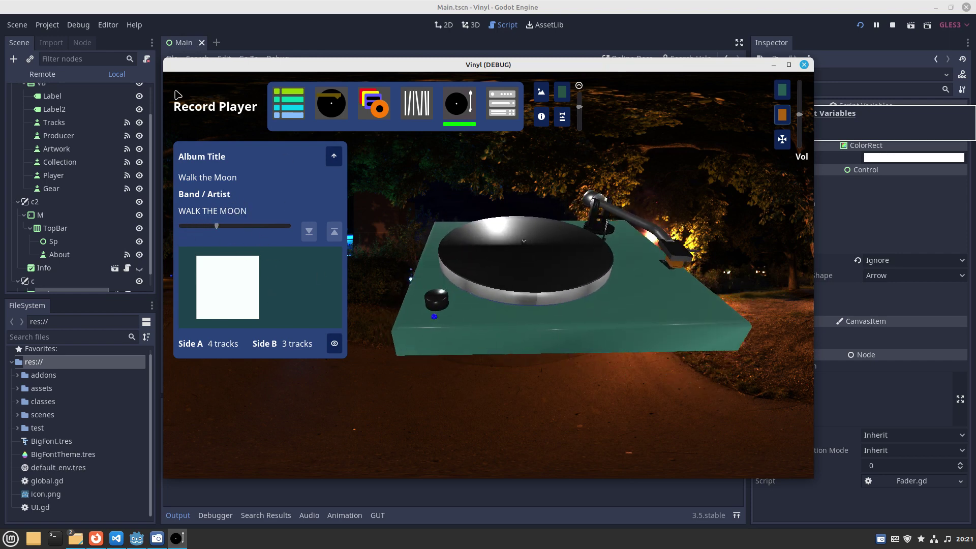
- Collapse the album information panel and expand it again
left_click(335, 156)
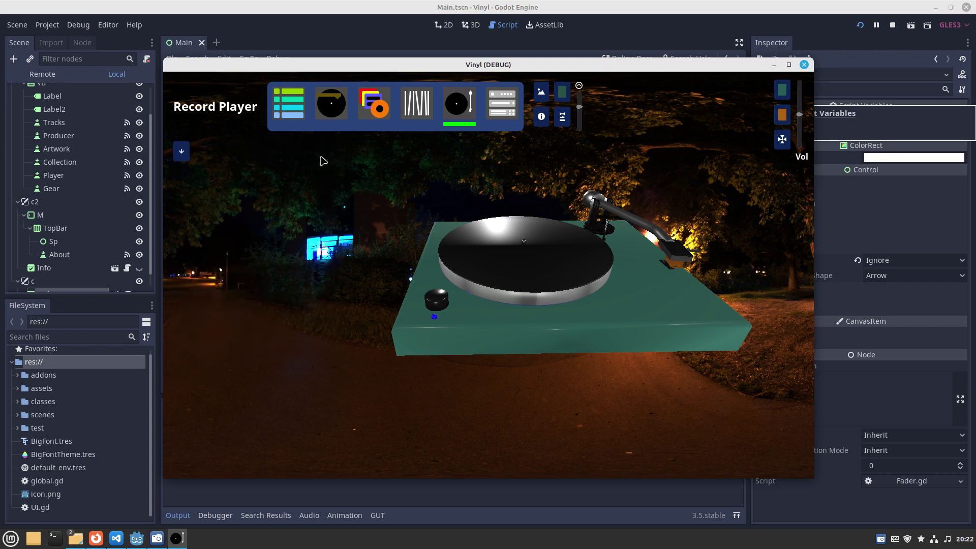
left_click(180, 153)
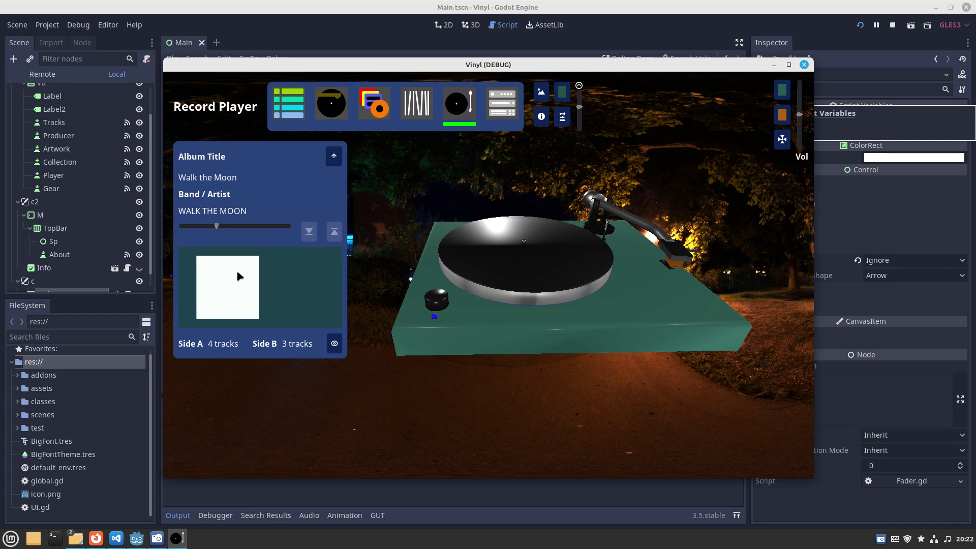
- Slide the record out of the Walk the Moon sleeve and place it on the turntable
left_click_drag(219, 227, 243, 244)
left_click(196, 228)
left_click_drag(196, 228, 250, 245)
left_click(309, 231)
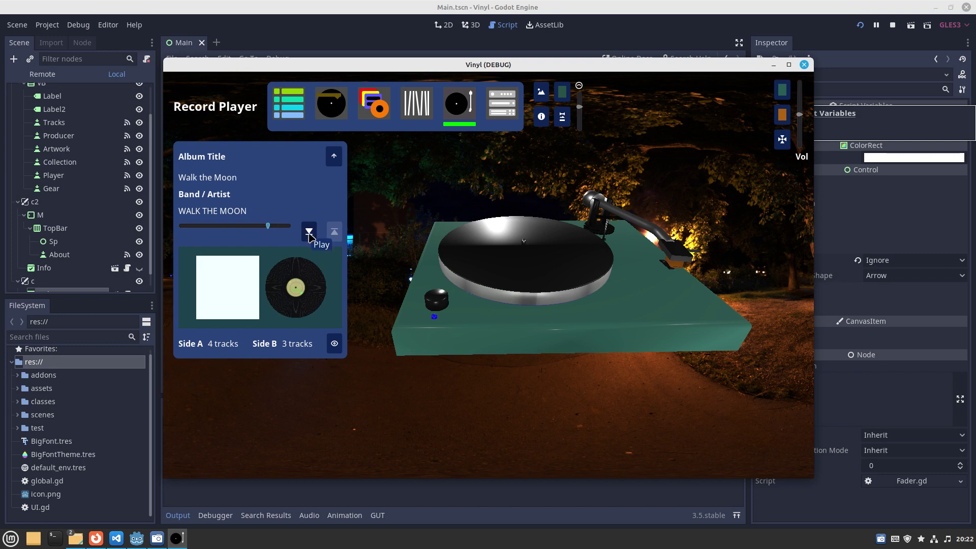
left_click(309, 232)
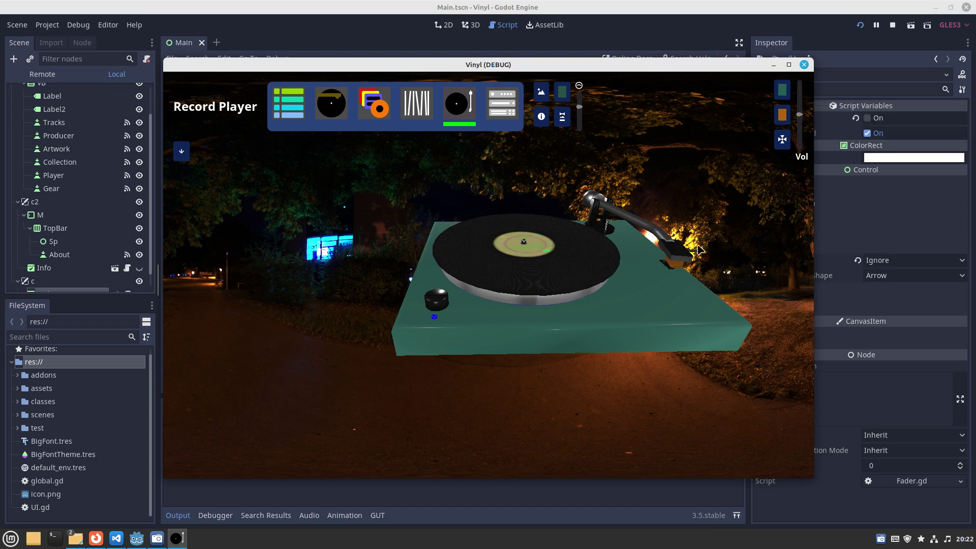
- Swing the tonearm over the record, lower the needle with the cue lever, and move it in towards the inner grooves
left_click(696, 255)
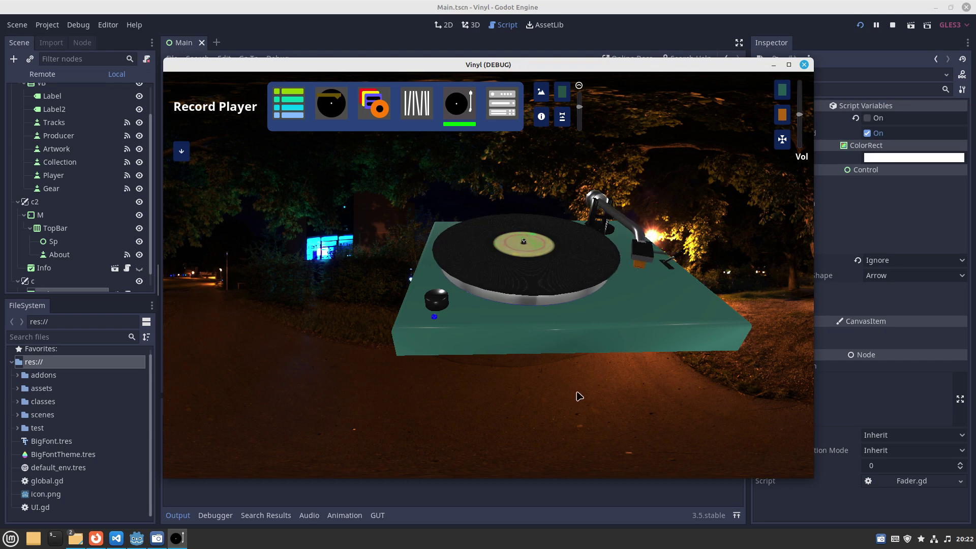
scroll(578, 395, "up", 5)
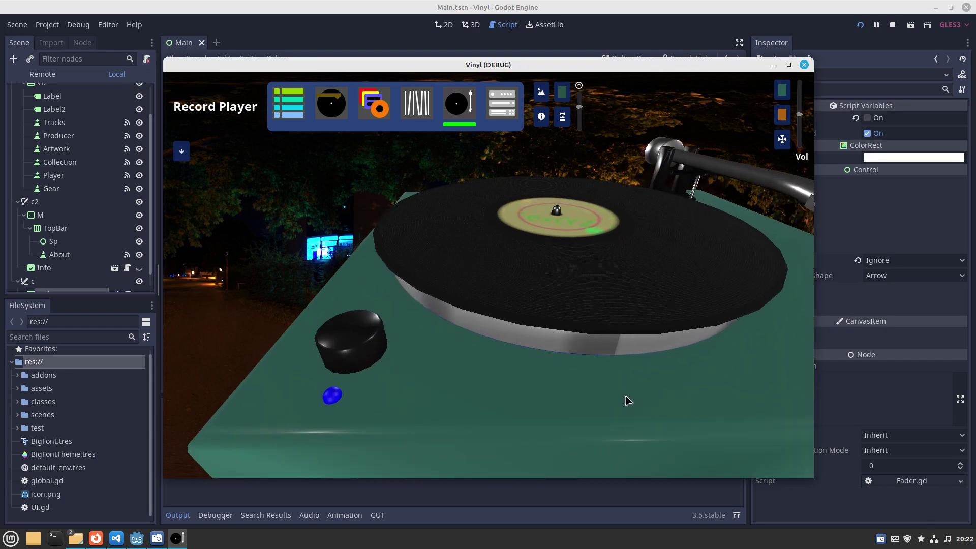
mouse_move(627, 398)
left_mouse_down()
mouse_move(608, 398)
mouse_move(645, 398)
left_mouse_up()
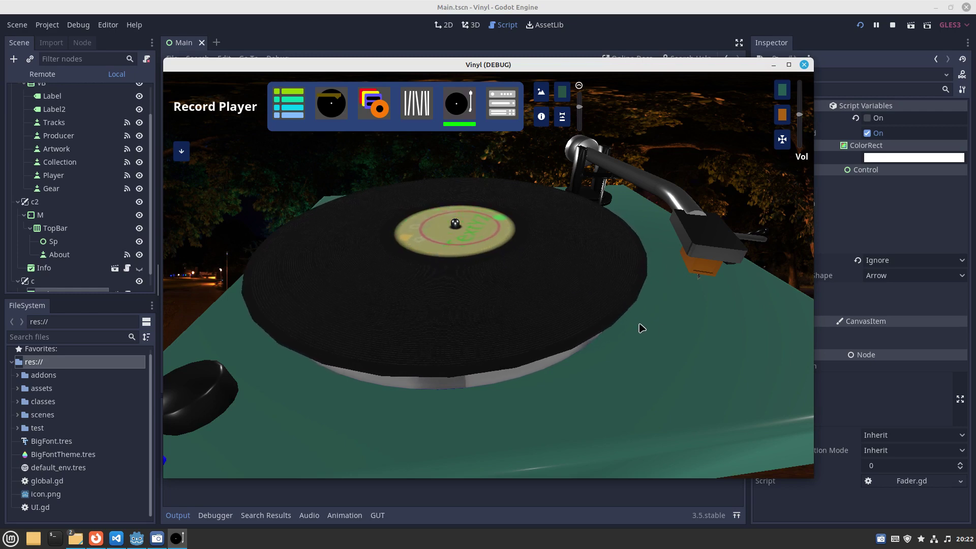
left_click_drag(765, 244, 725, 249)
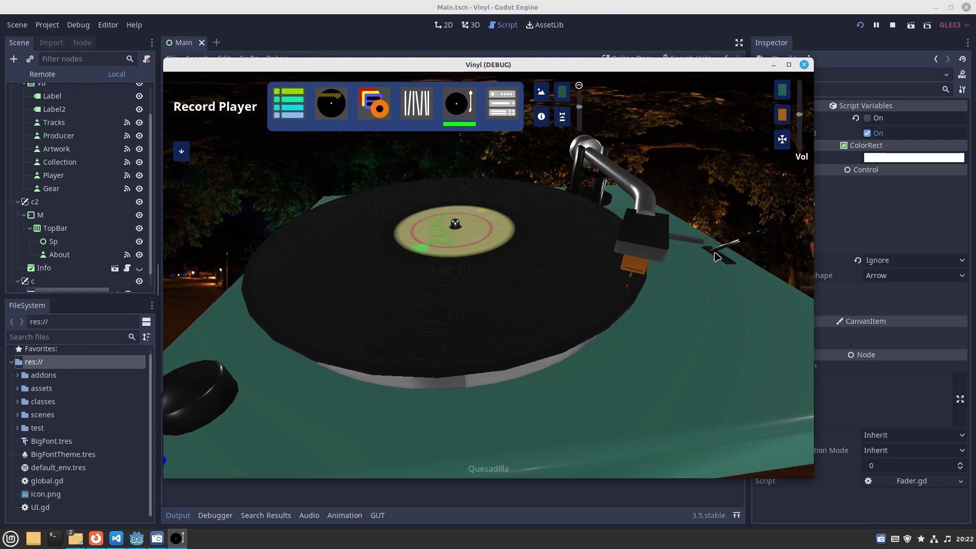
left_click_drag(717, 255, 722, 324)
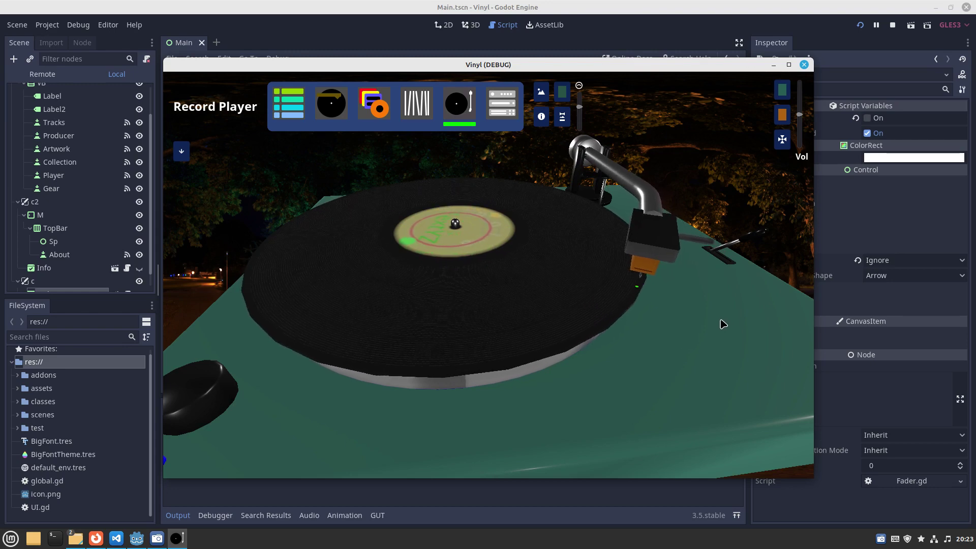
left_click(761, 239)
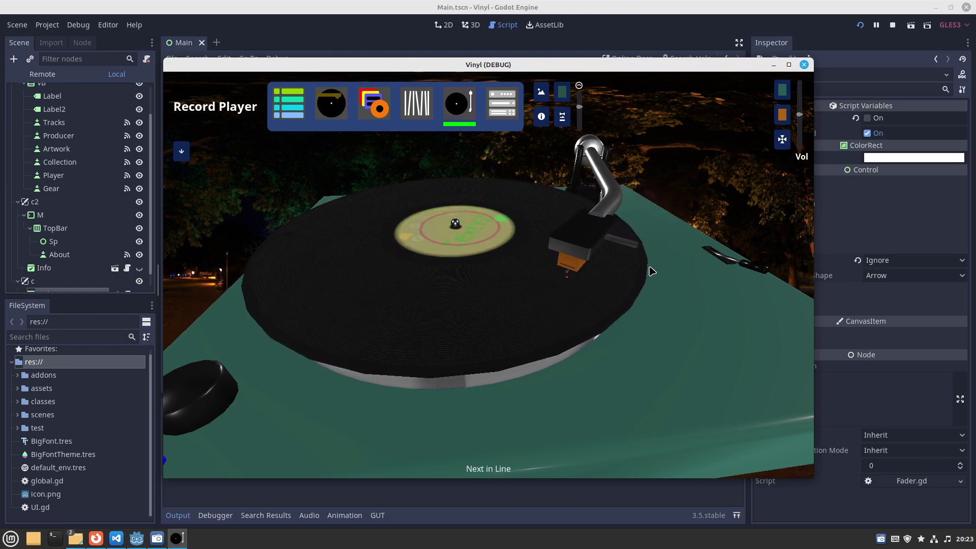
left_click_drag(633, 254, 578, 246)
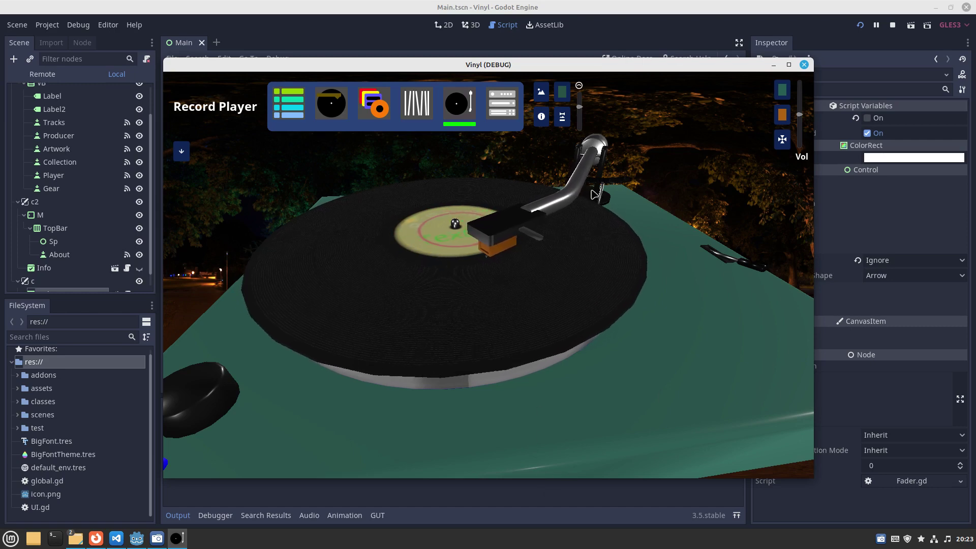
- Expand the album information panel, raise the tonearm with the cue lever, and swing it back off the record
left_click(182, 151)
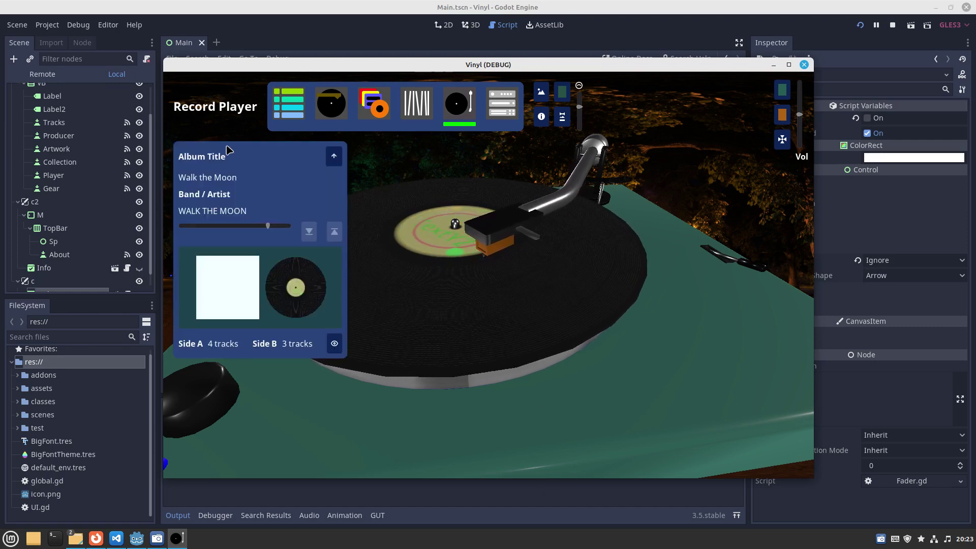
left_click(762, 273)
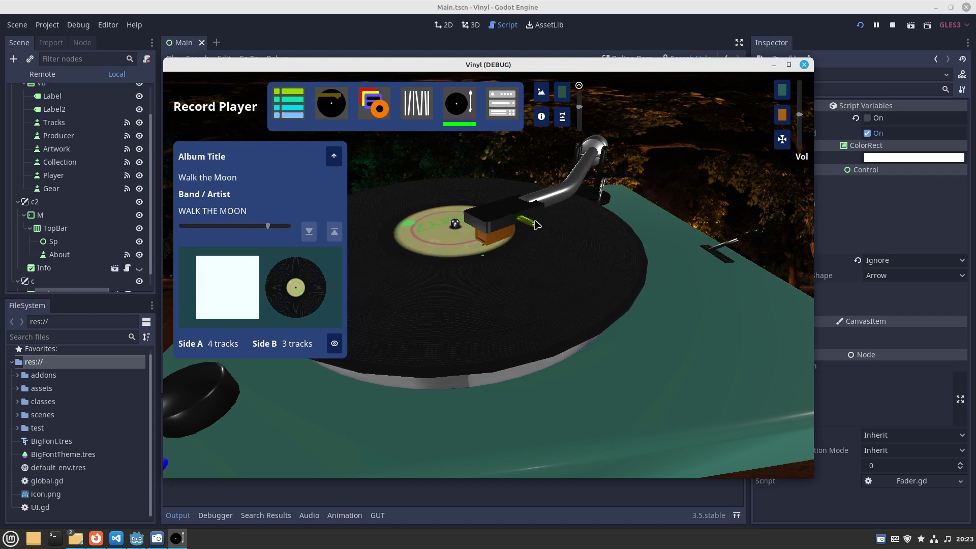
left_click_drag(559, 252, 722, 349)
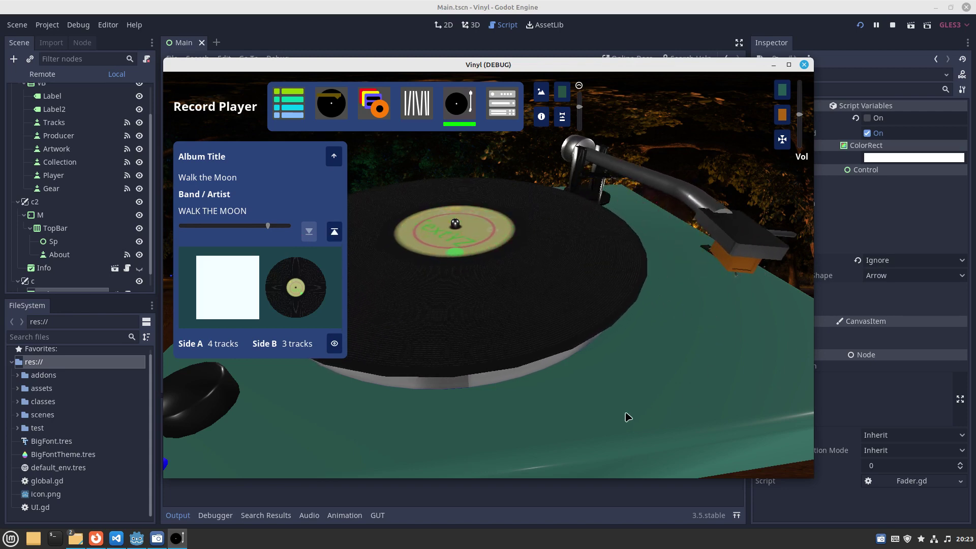
- Take the record off the platter and load it again with its white-labelled side up
left_click(337, 232)
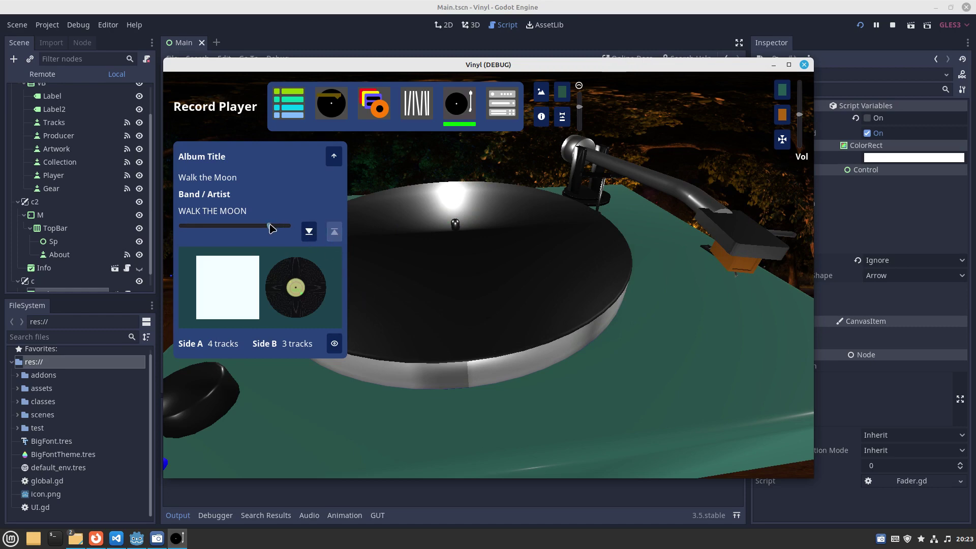
left_click_drag(271, 228, 288, 228)
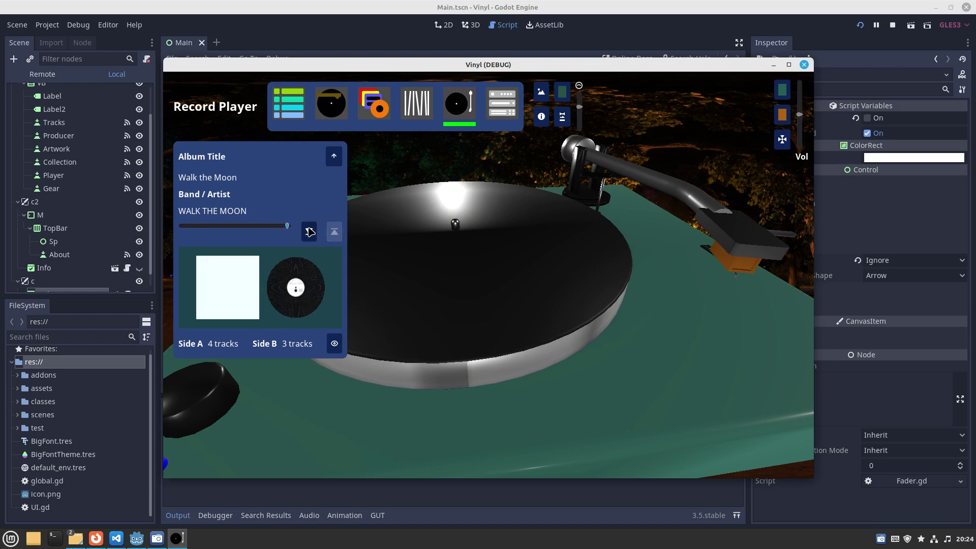
left_click(310, 232)
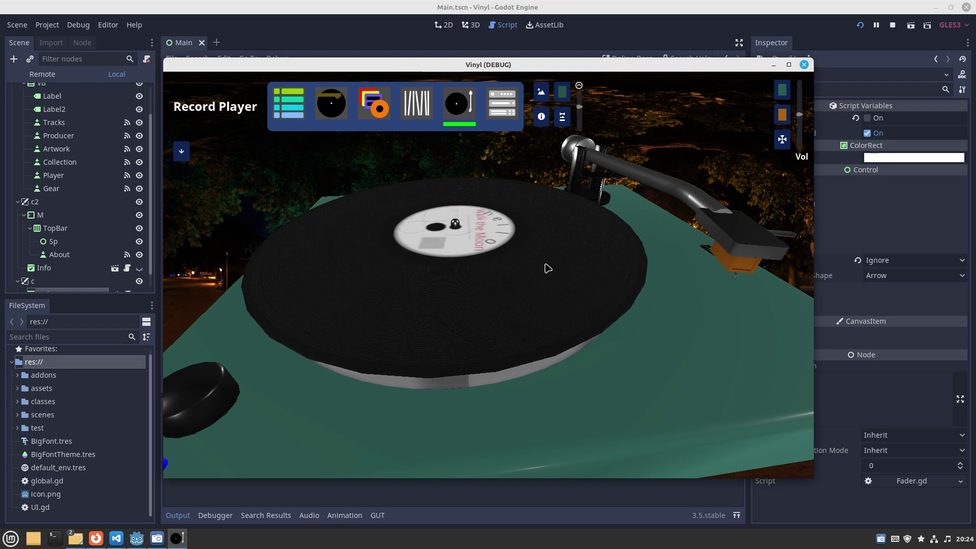
- Show the Gear page and return to the Vinyl main menu
key("Right")
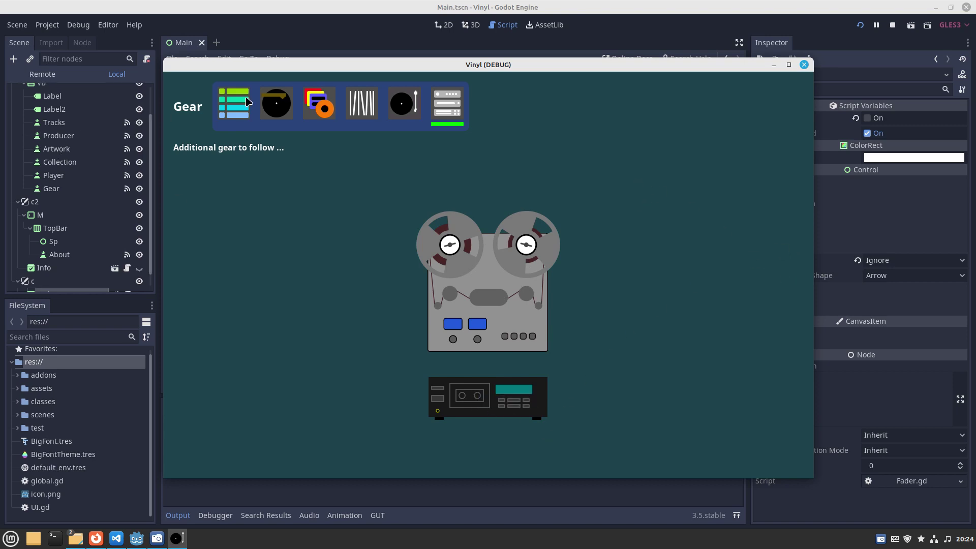
left_click(803, 65)
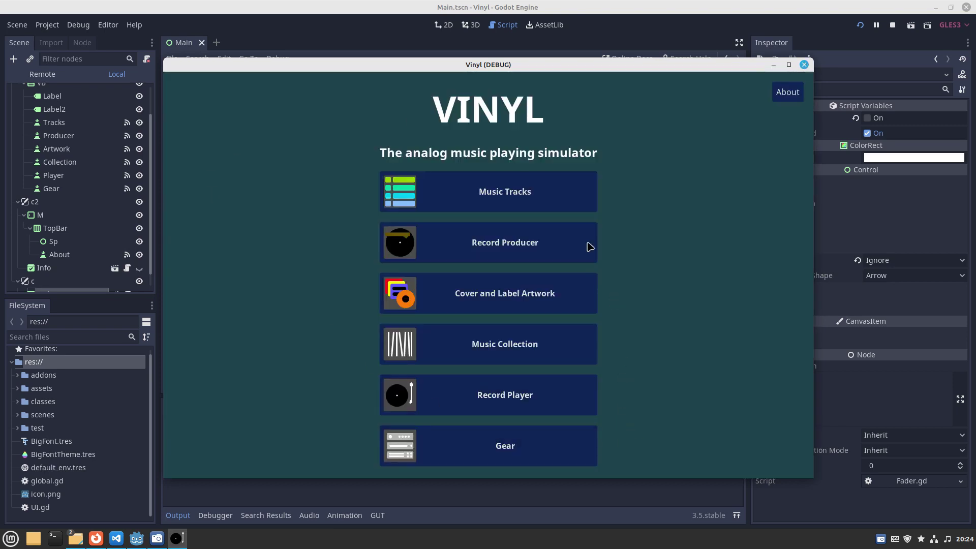